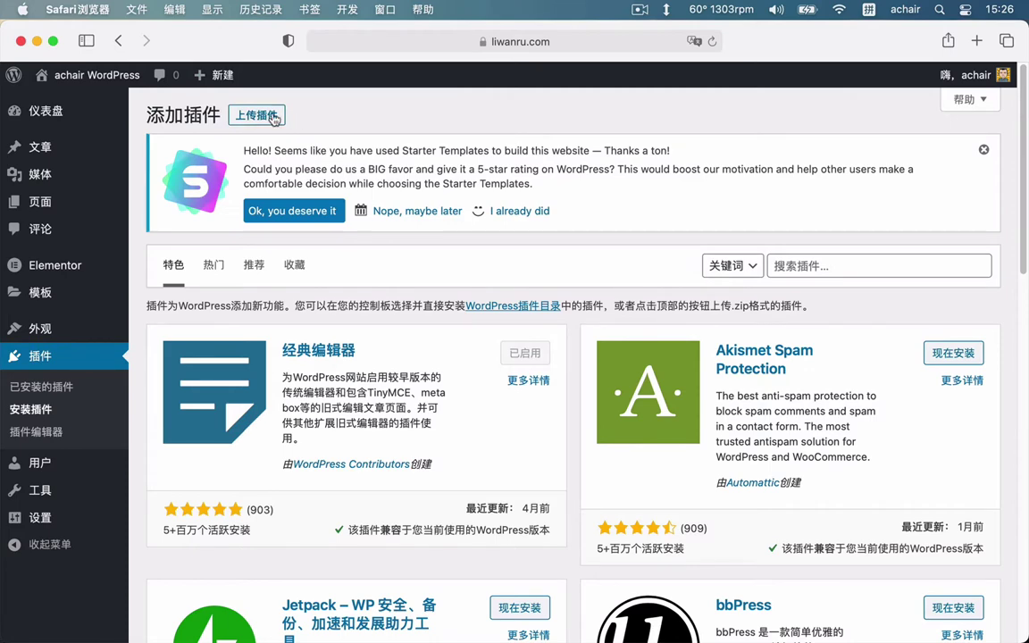
Upload the plugin file elementor-pro-3.0.6.zip from the Astra Elementor Pro folder on the desktop and install it
click(275, 119)
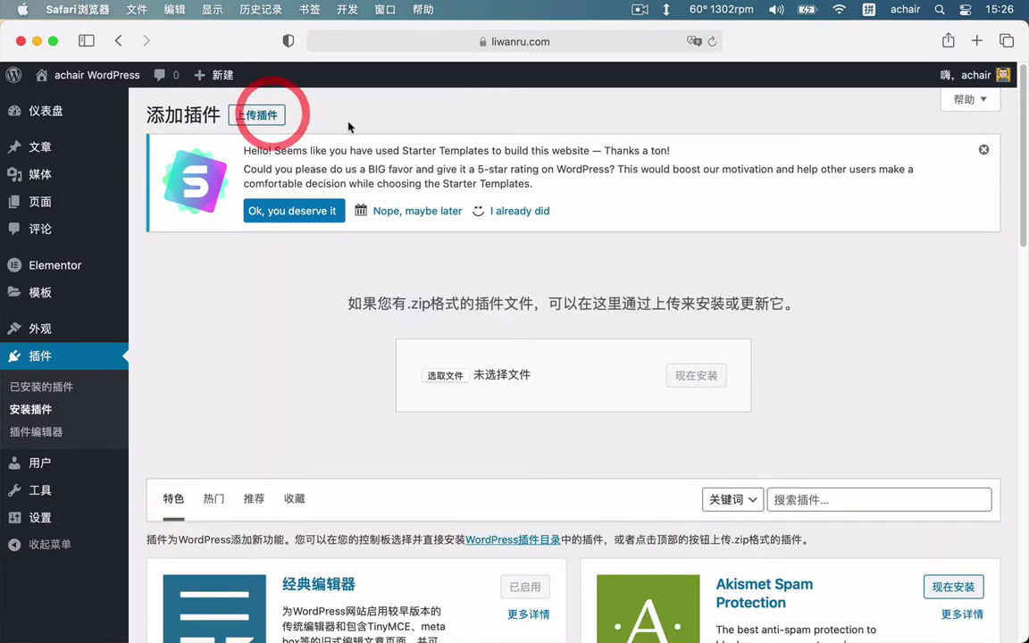
click(444, 375)
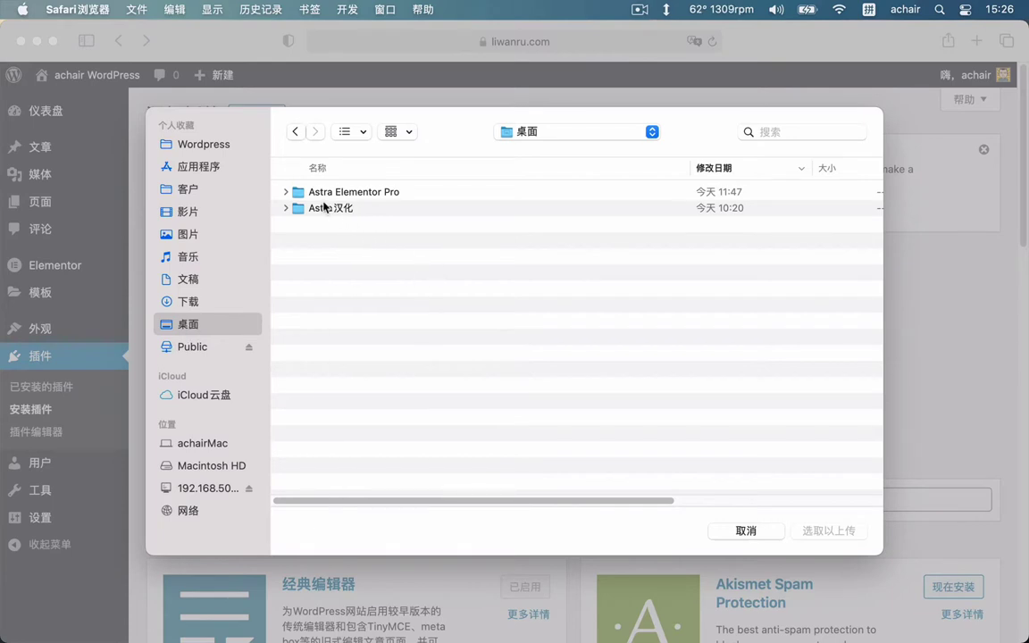
click(286, 192)
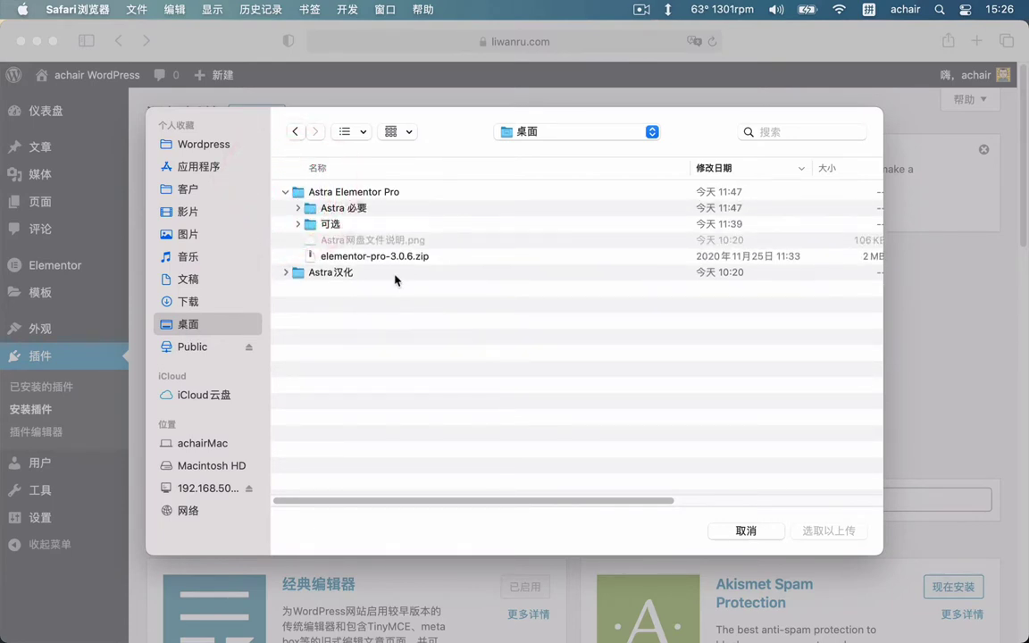
click(366, 257)
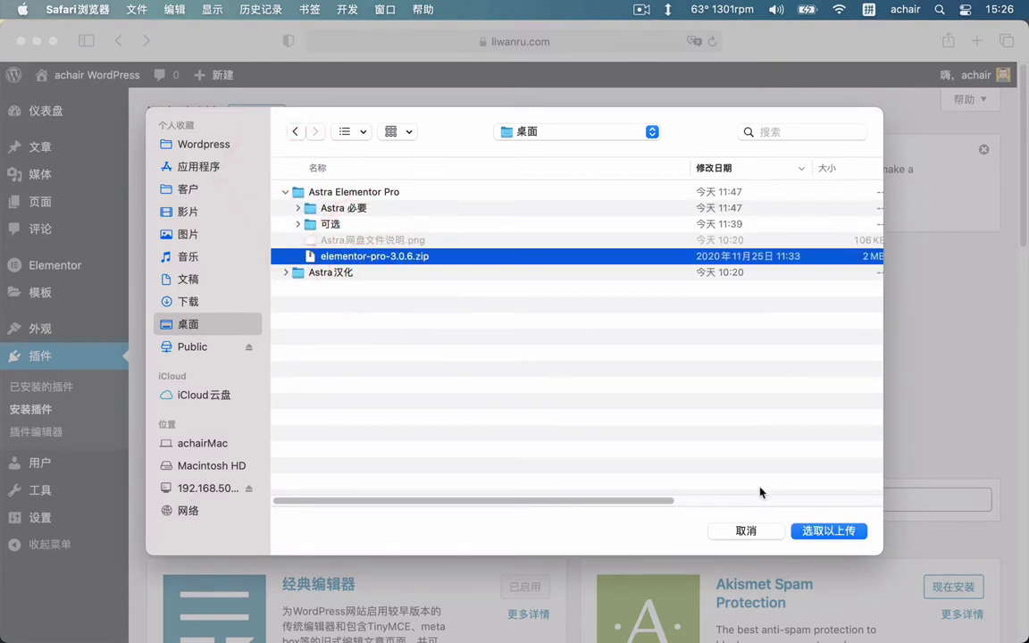
click(829, 533)
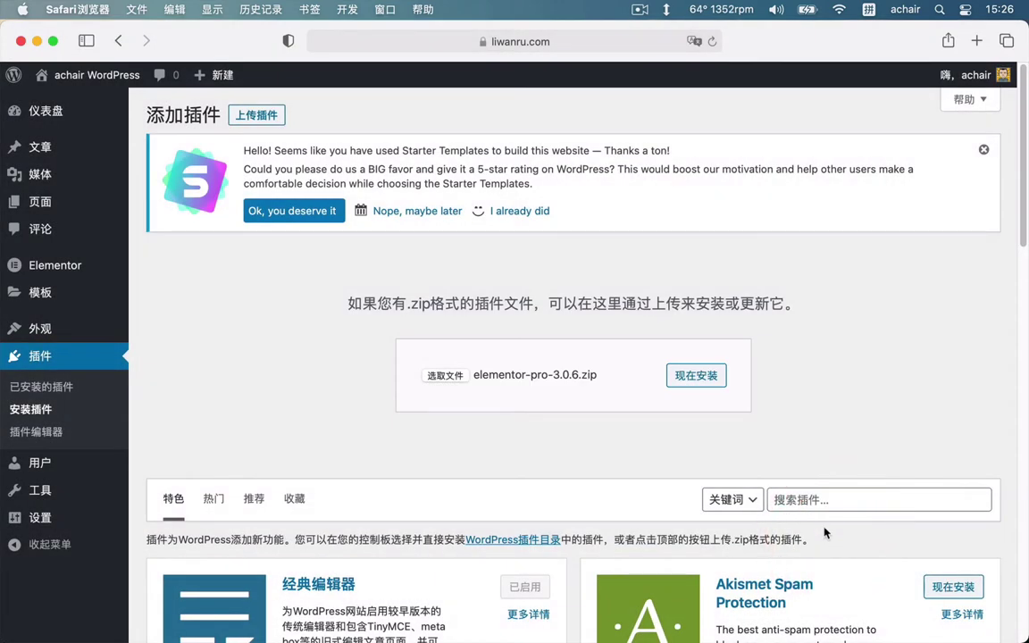
click(701, 375)
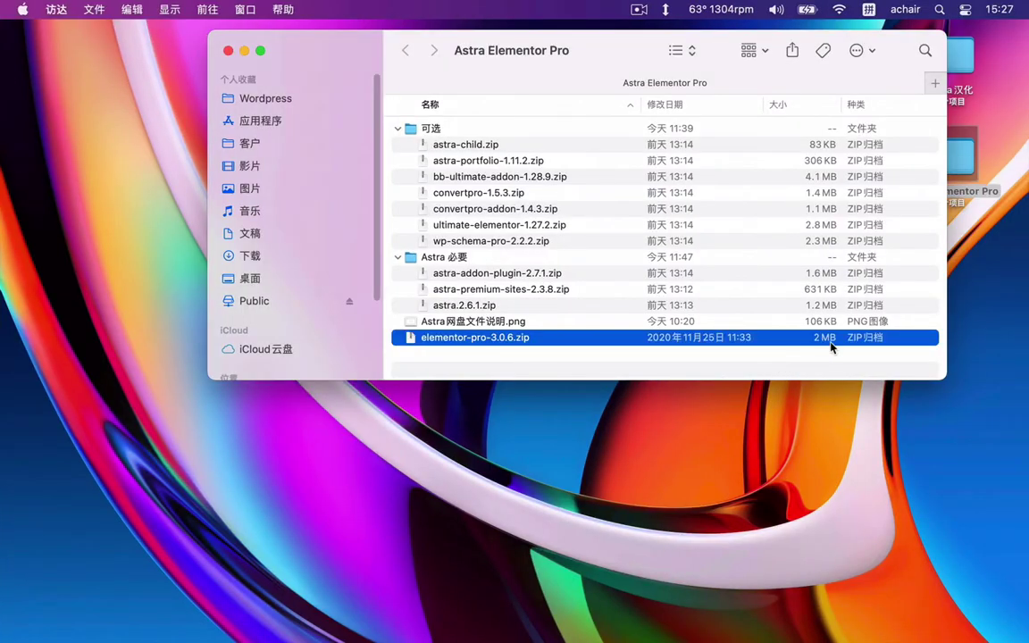
In Finder, preview elementor-pro-3.0.6.zip and astra-addon-plugin-2.7.1.zip in the Astra Elementor Pro folder
key(space)
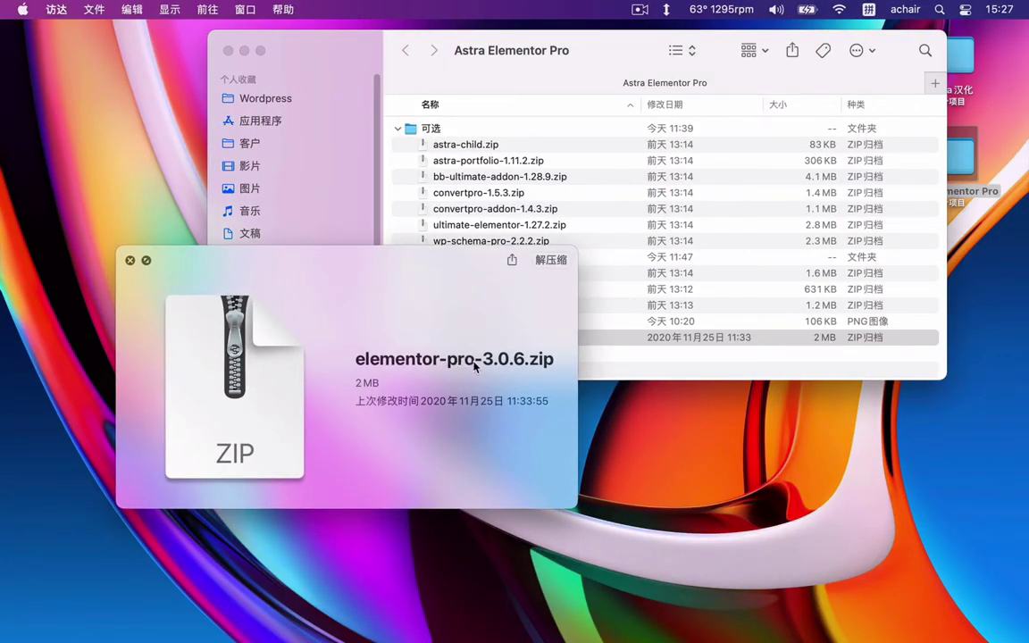
key(space)
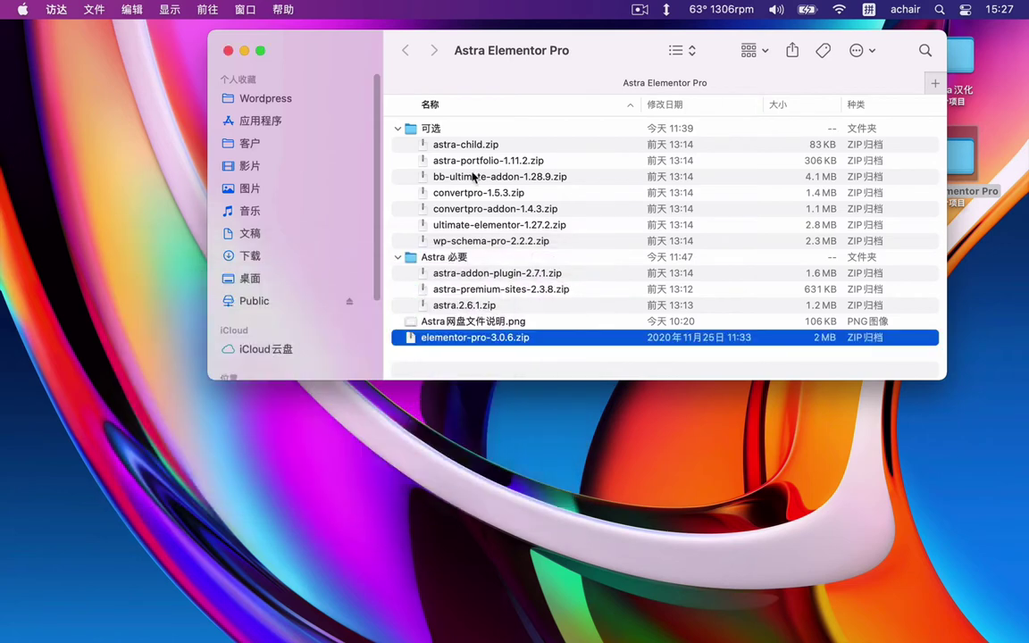
click(500, 287)
key(Up)
key(space)
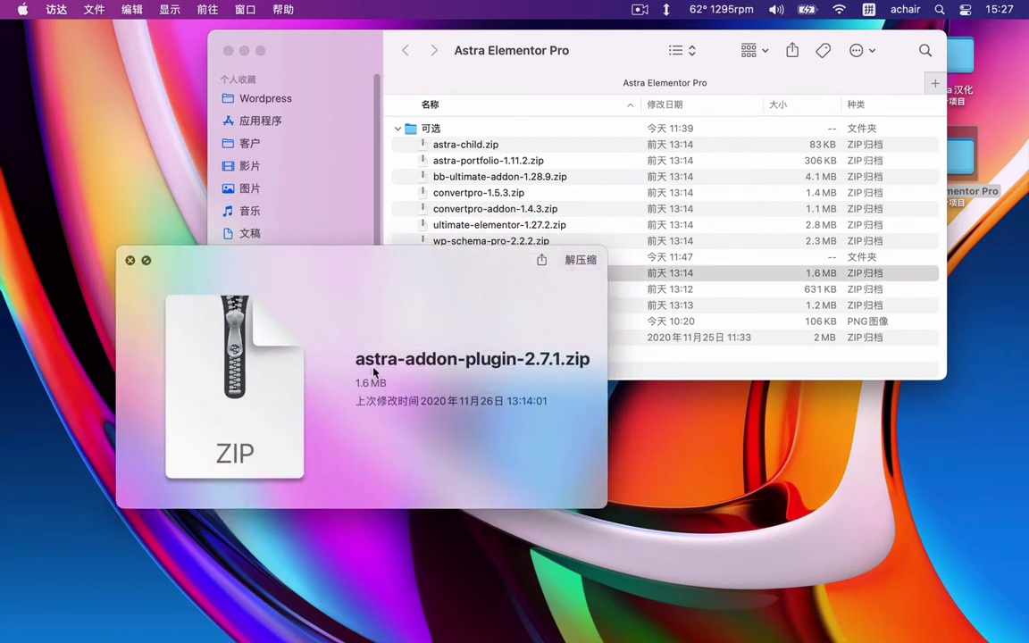
click(130, 261)
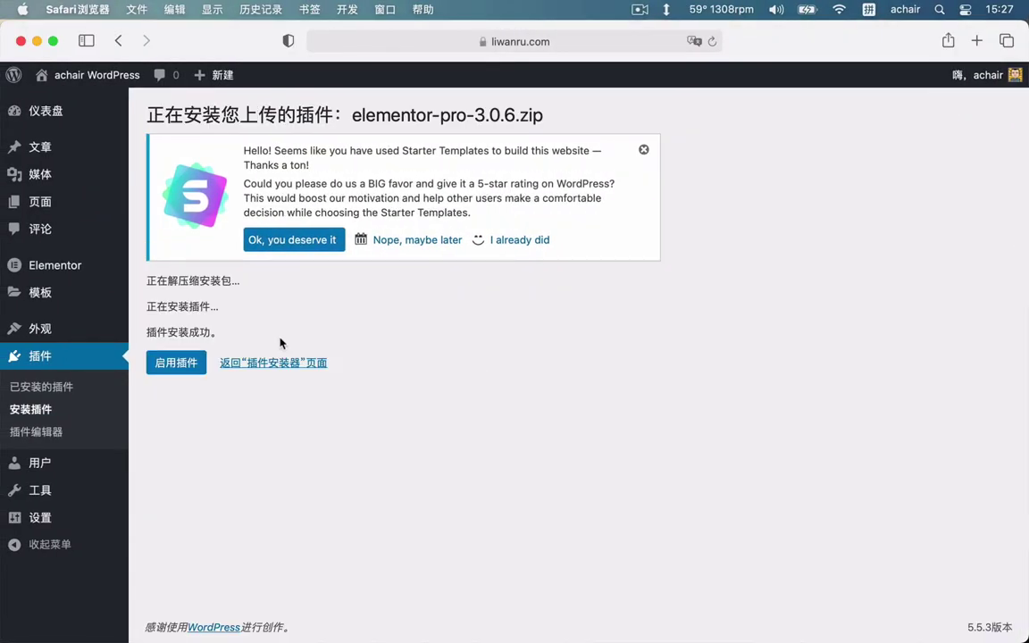
Activate the newly installed Elementor Pro plugin in WordPress
click(179, 364)
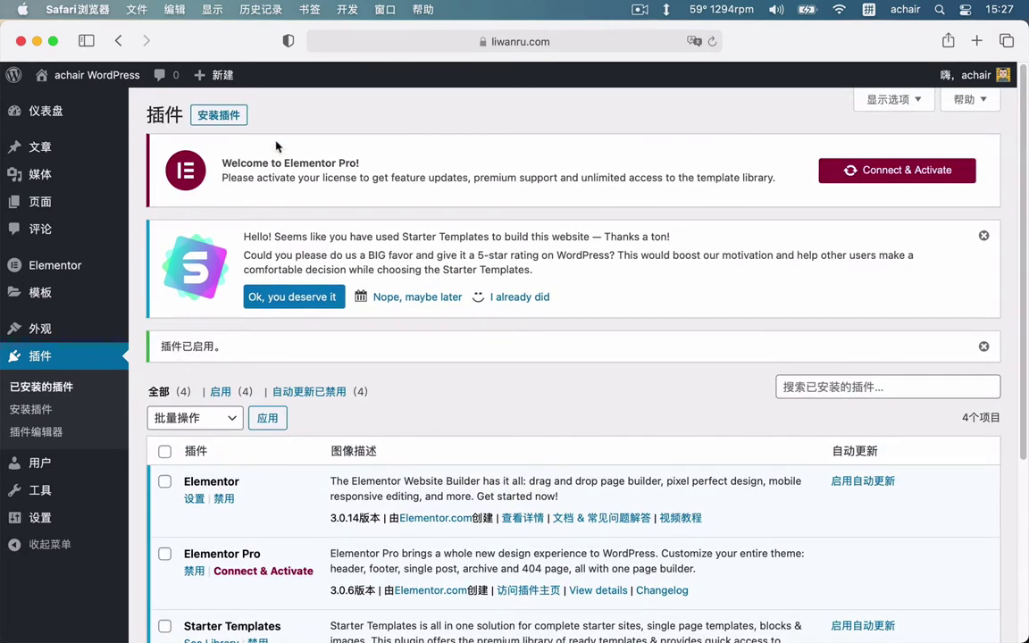
Upload astra-addon-plugin-2.7.1.zip from the Astra 必要 folder as a new plugin, install it and activate it
click(205, 113)
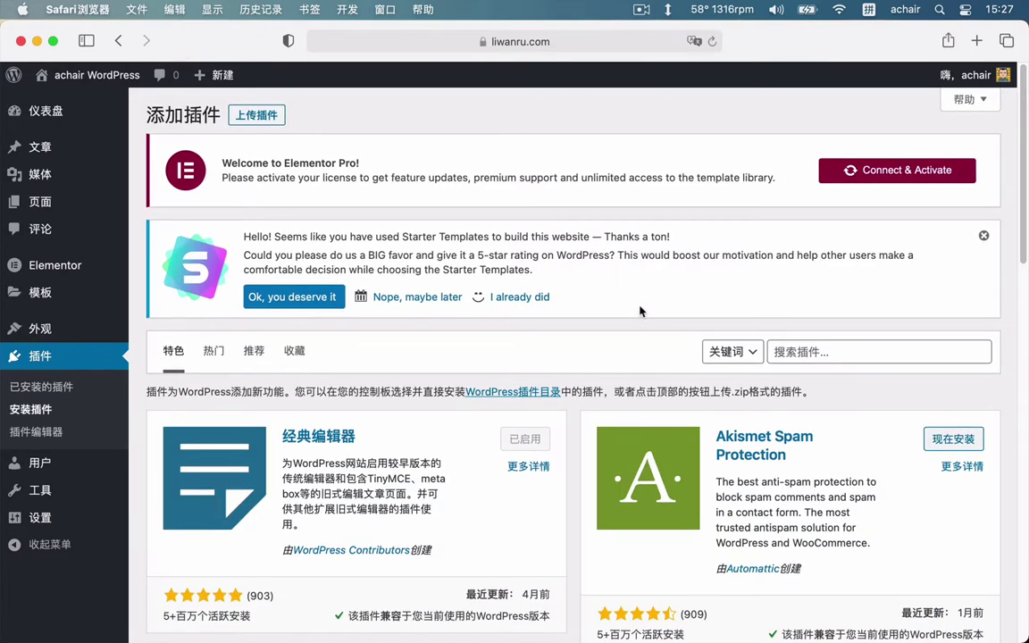
click(234, 125)
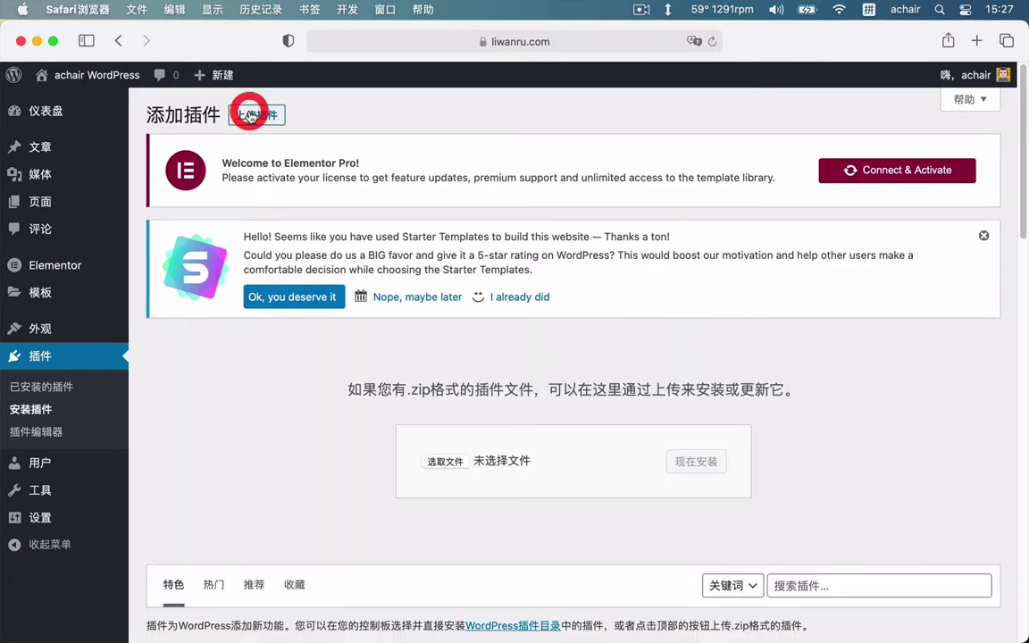
click(442, 466)
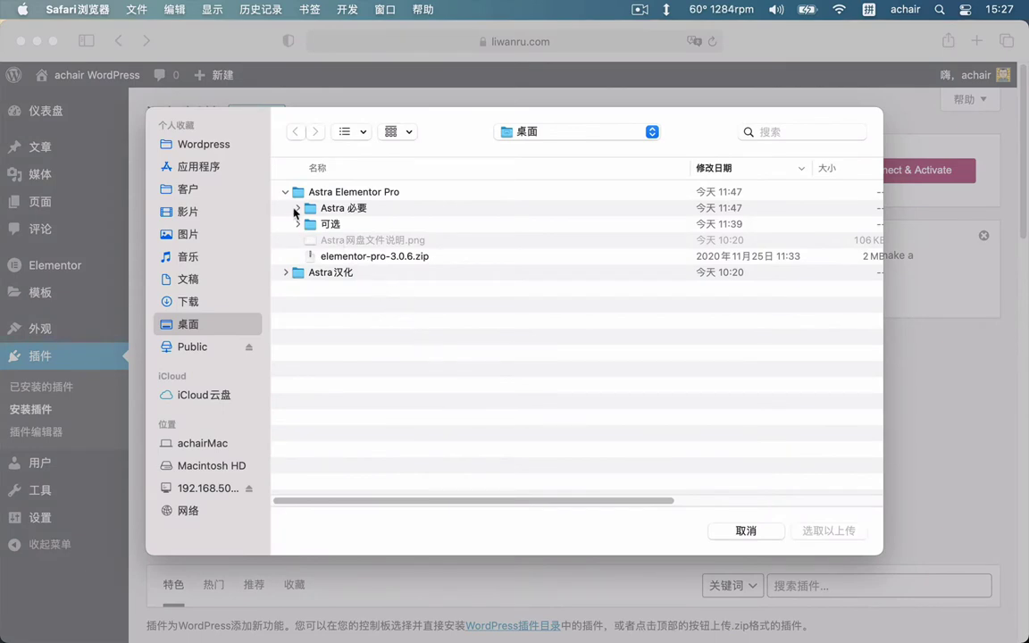
click(296, 209)
click(396, 227)
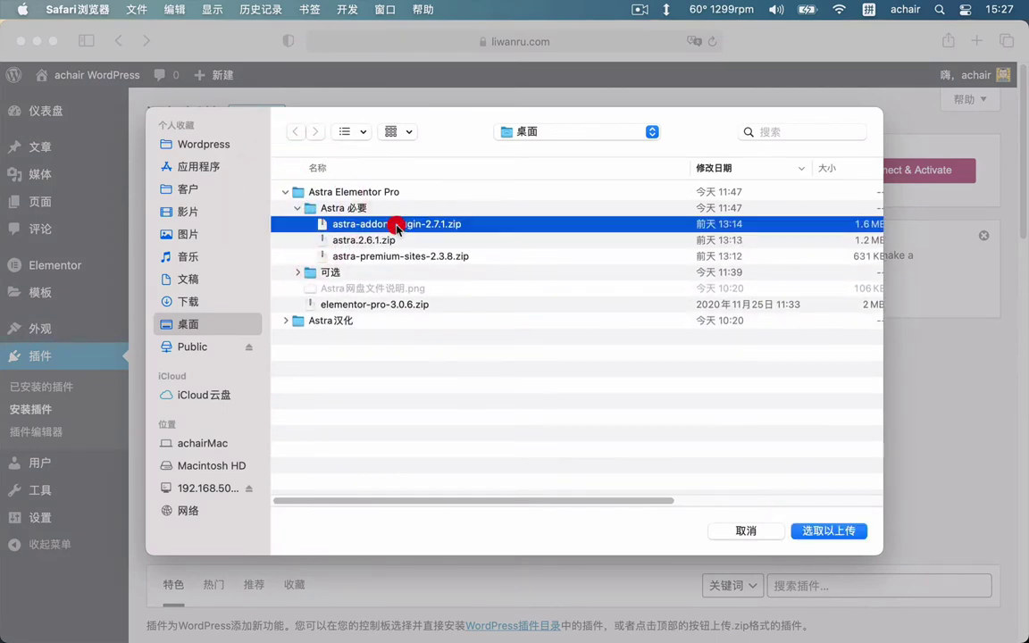
click(828, 530)
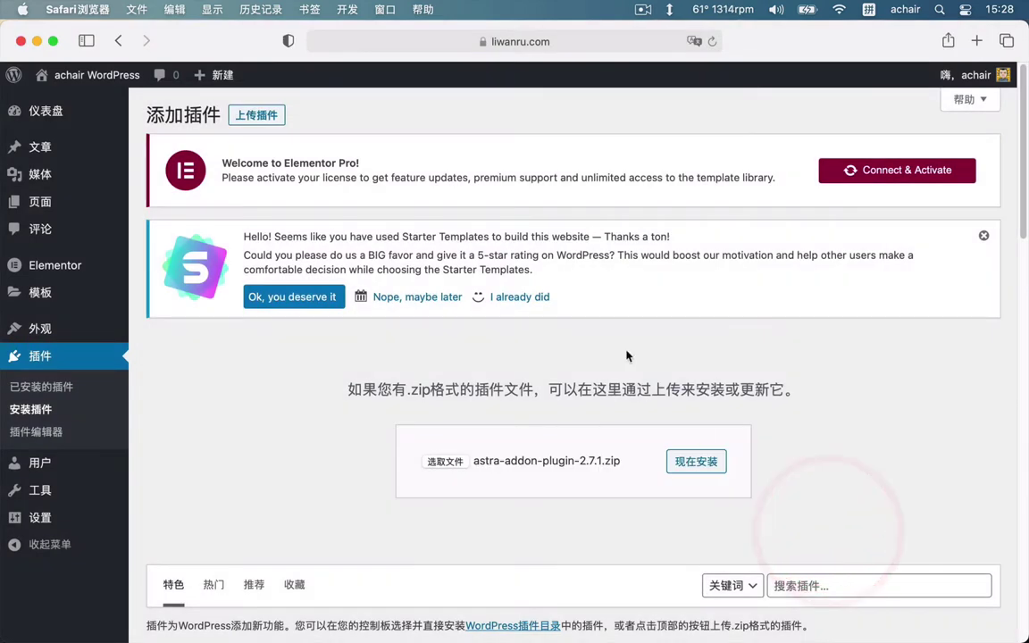
click(701, 463)
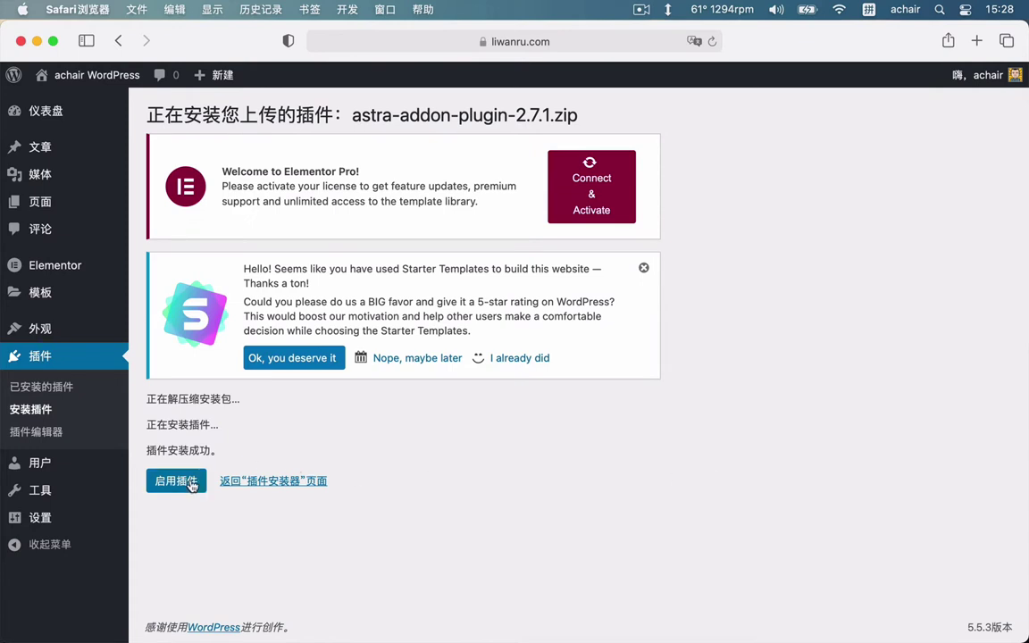
click(192, 483)
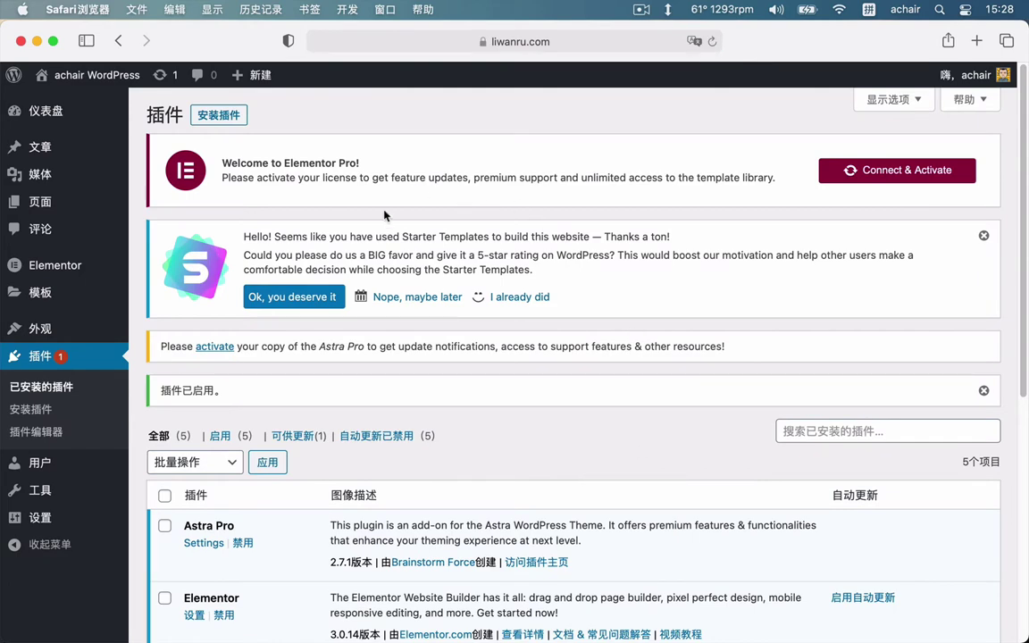
Create a new WordPress page and open it in the Elementor editor
scroll(574, 333, down, 3)
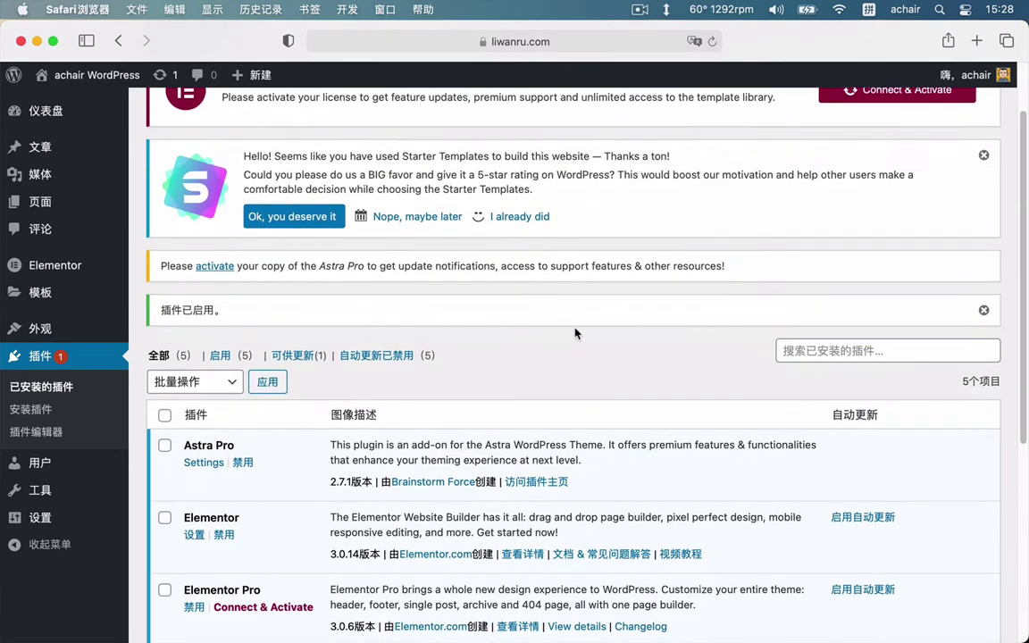
scroll(554, 342, up, 1)
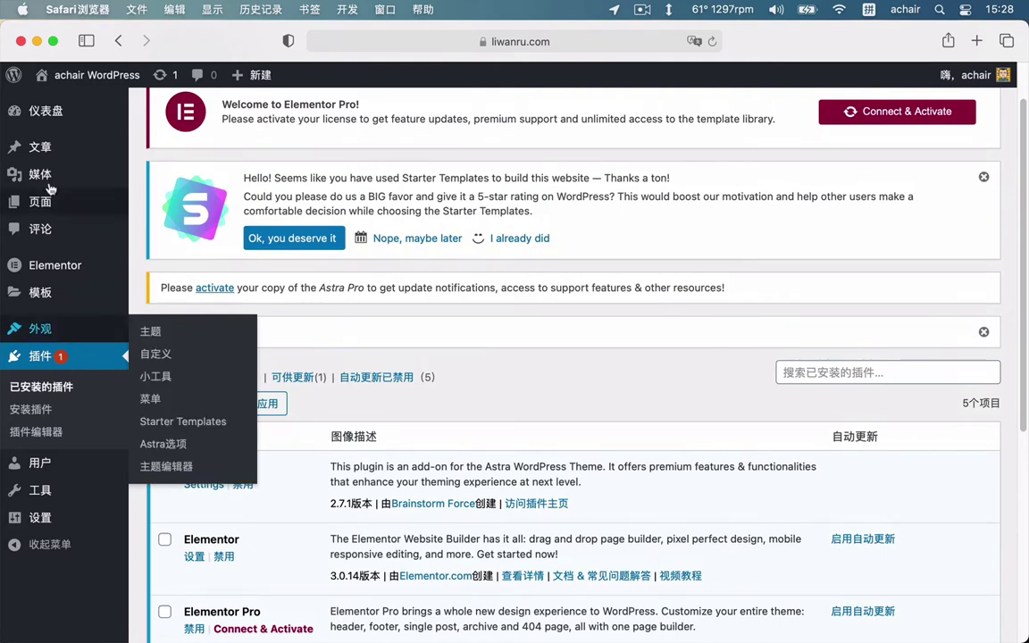
click(46, 201)
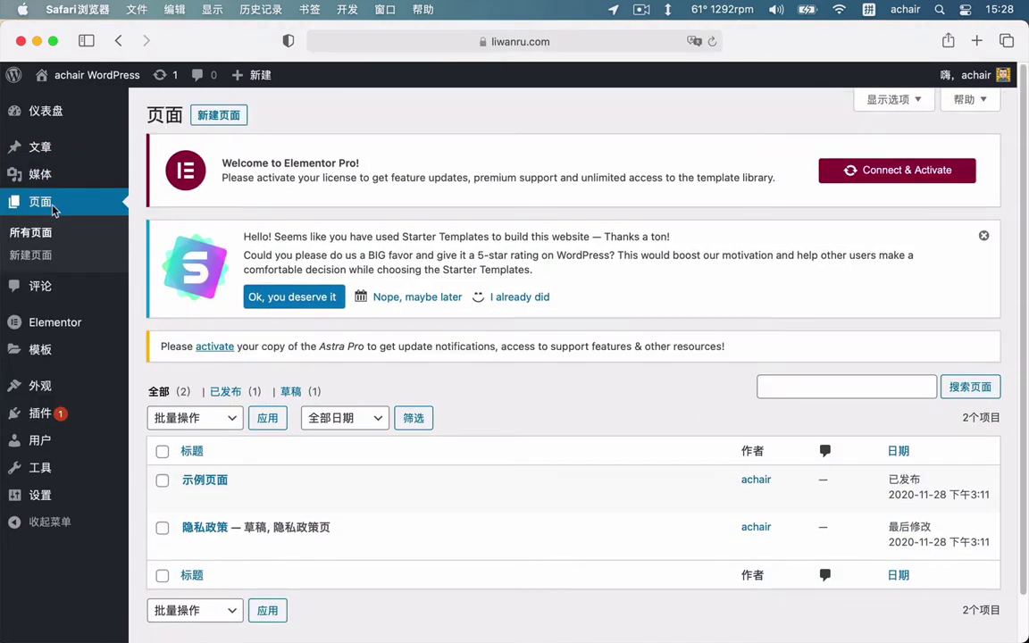
click(214, 121)
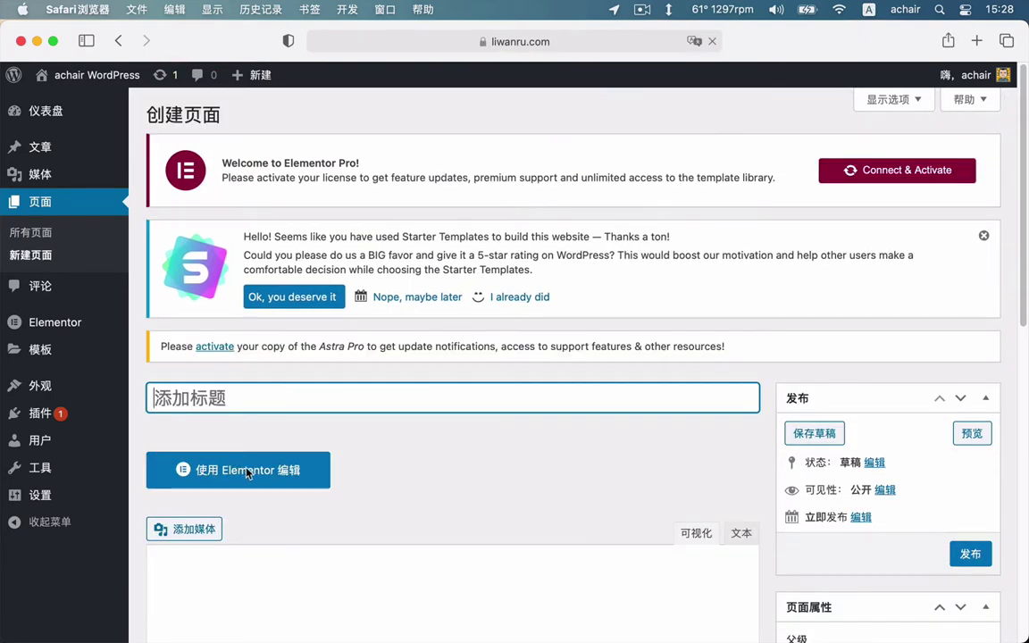
click(245, 475)
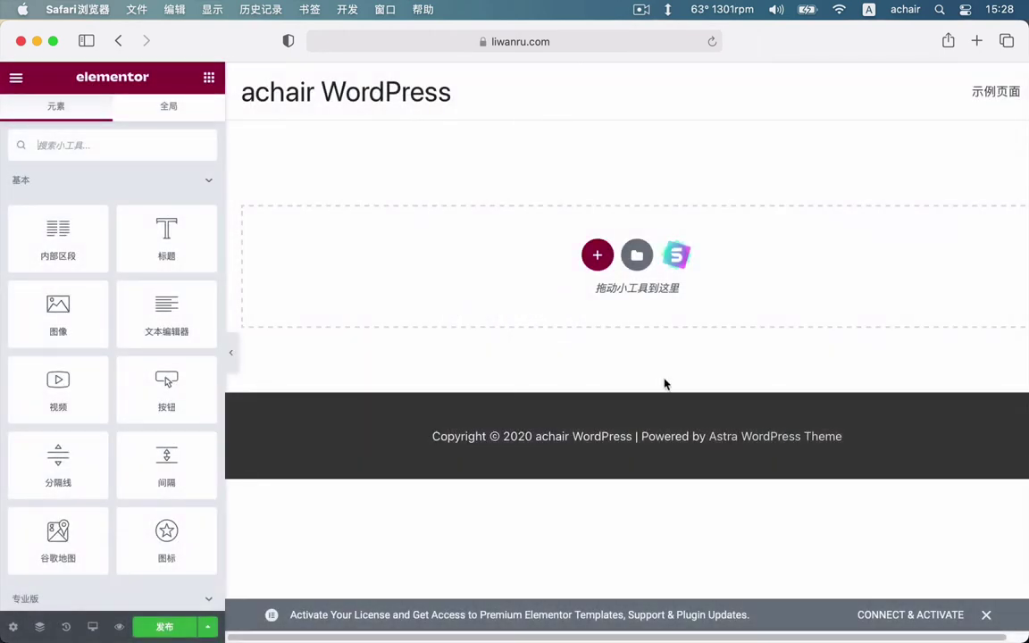
Examine the 专业版 widgets in Elementor, including the details of the Posts widget, and return to the WordPress page screen
click(206, 182)
click(42, 183)
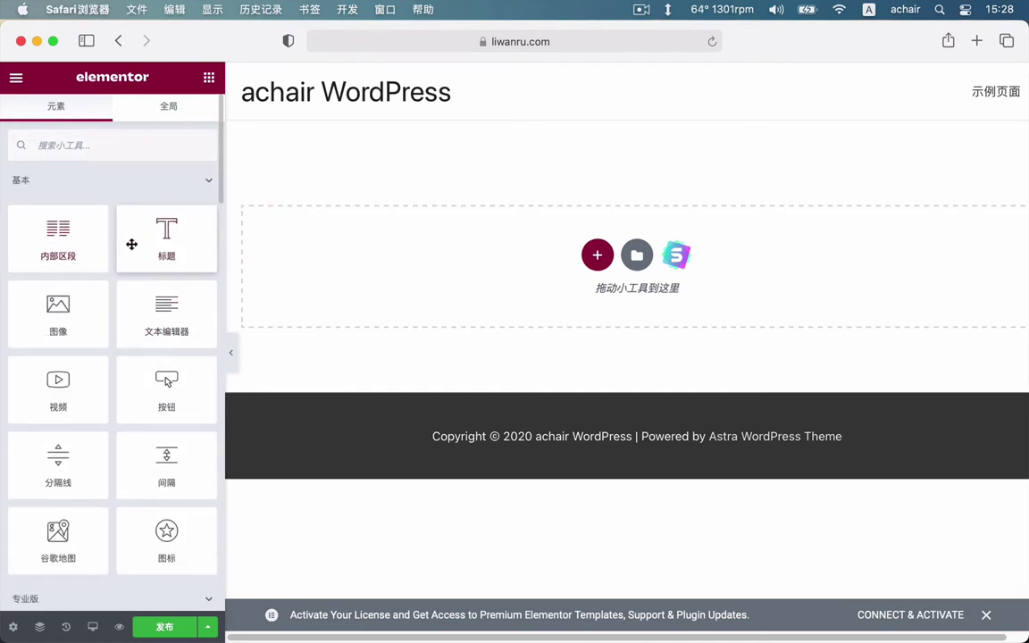
scroll(131, 244, down, 5)
scroll(63, 319, down, 3)
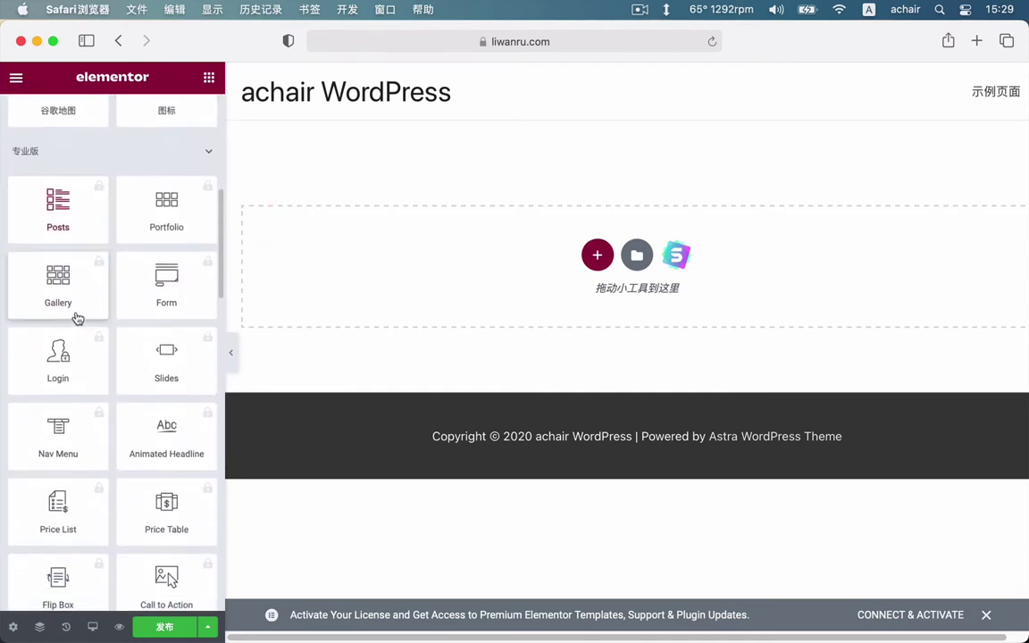
click(82, 201)
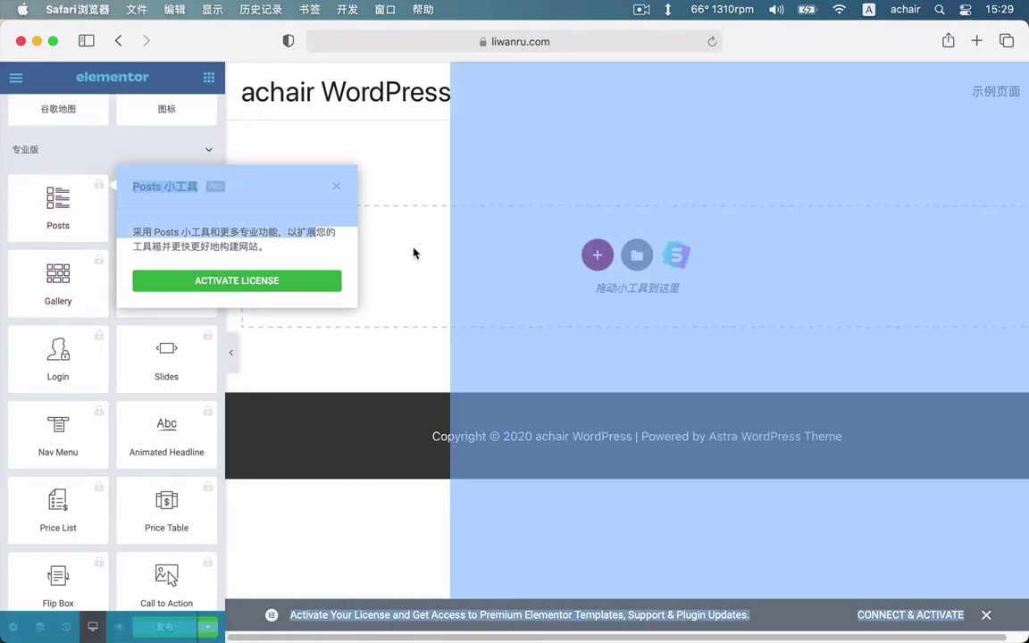
click(415, 253)
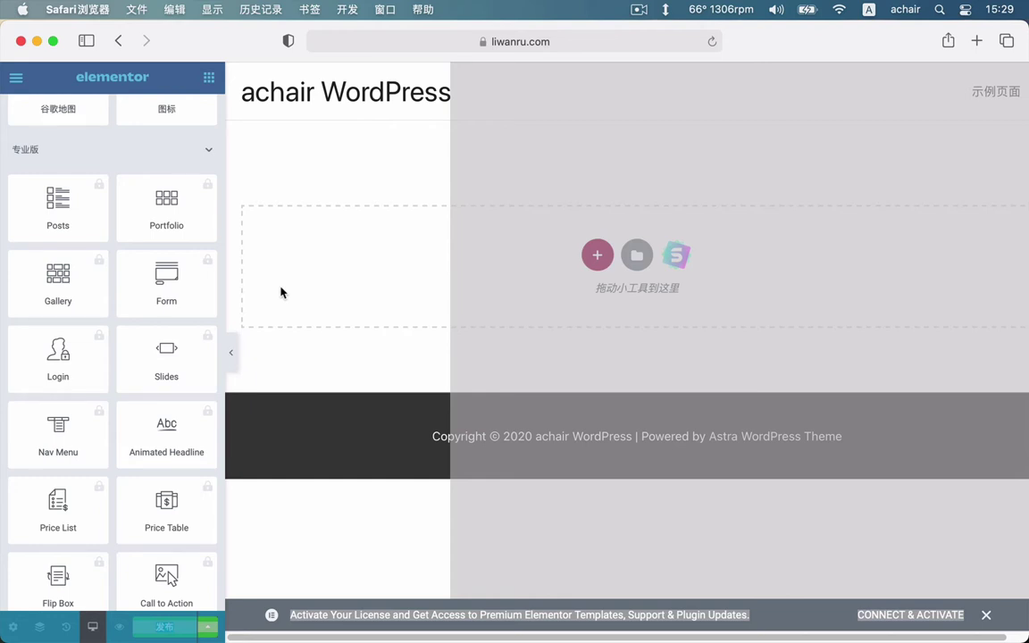
click(268, 134)
click(120, 42)
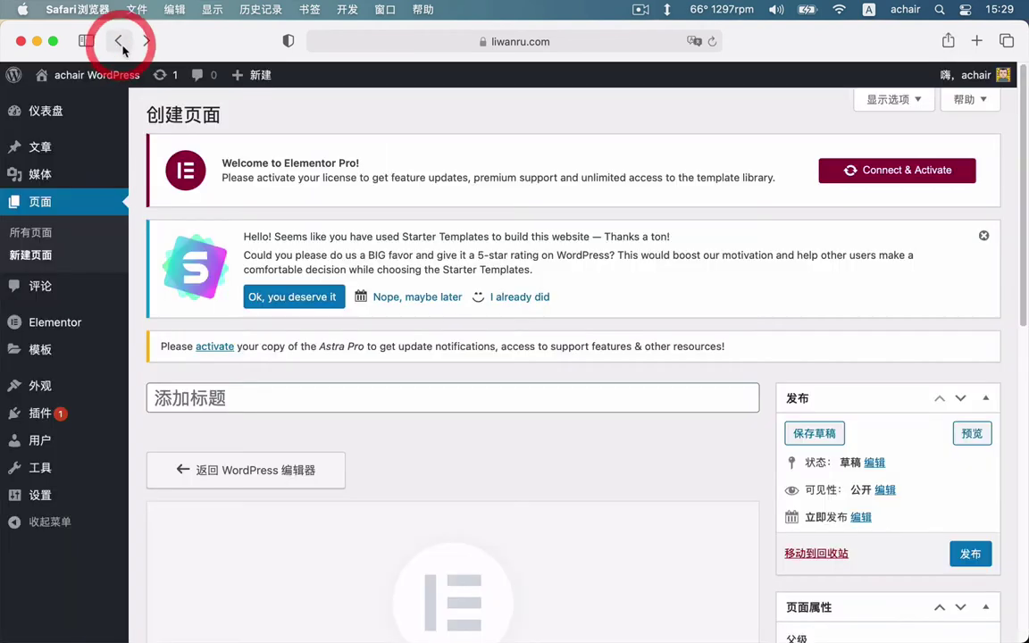
click(404, 120)
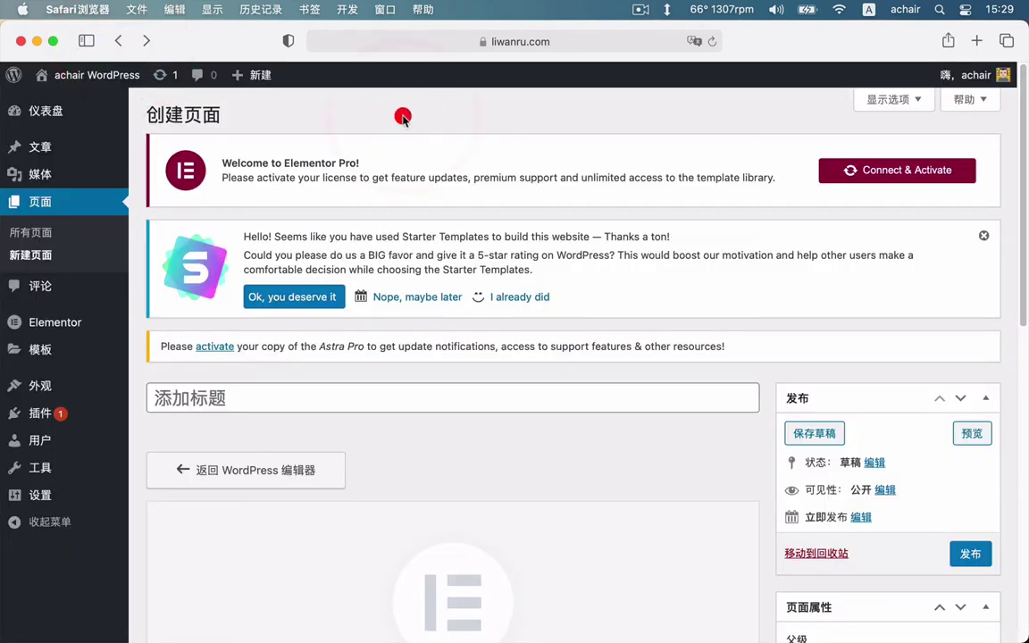
Open the Astra选项 page and examine the available Astra Pro modules and the Astra Pro License section
mouse_move(40, 385)
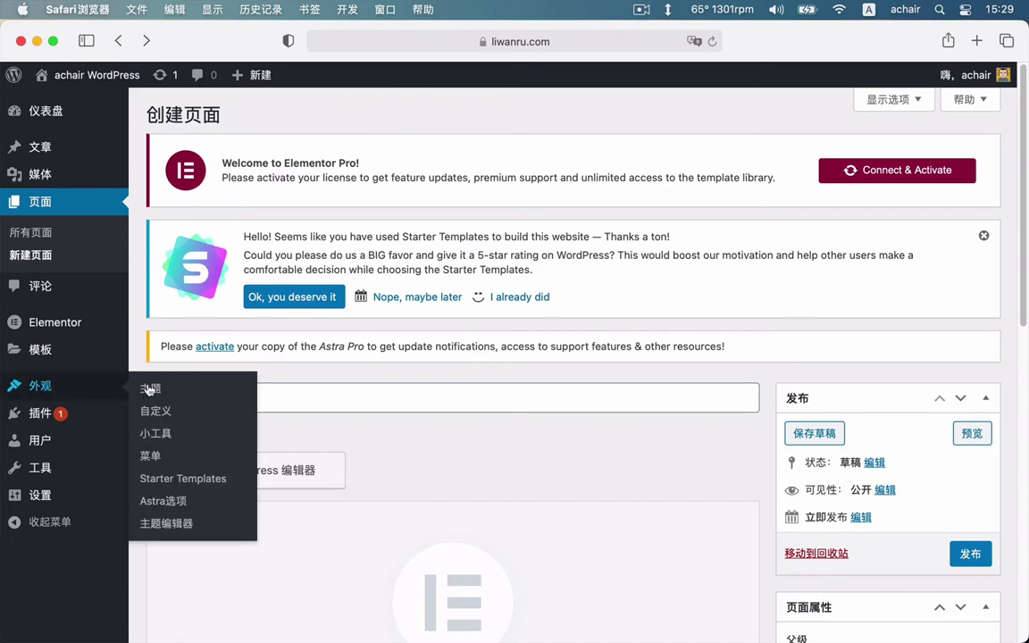
click(166, 505)
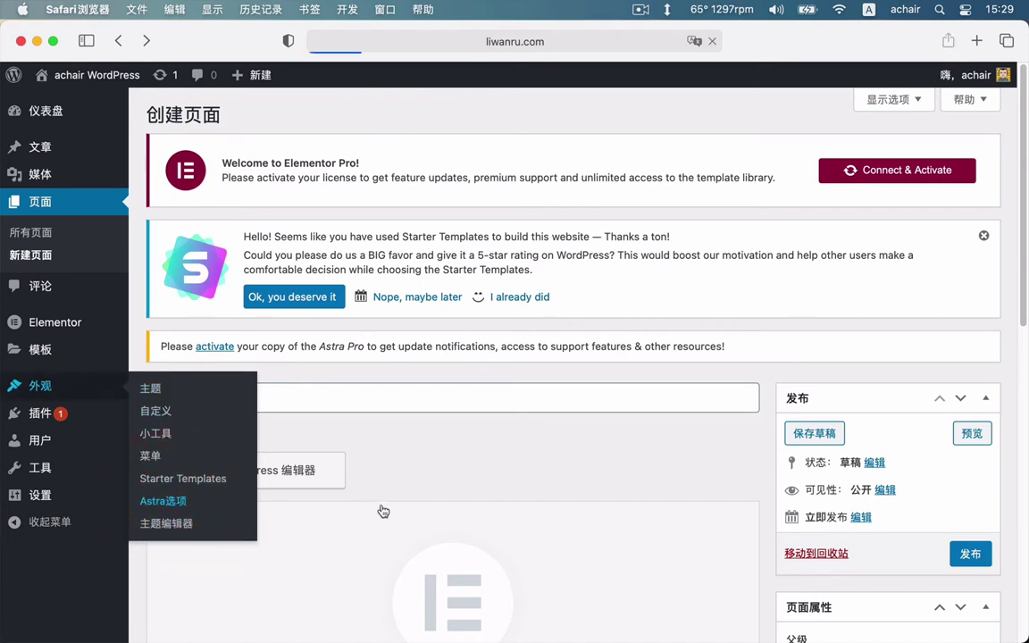
scroll(406, 508, down, 10)
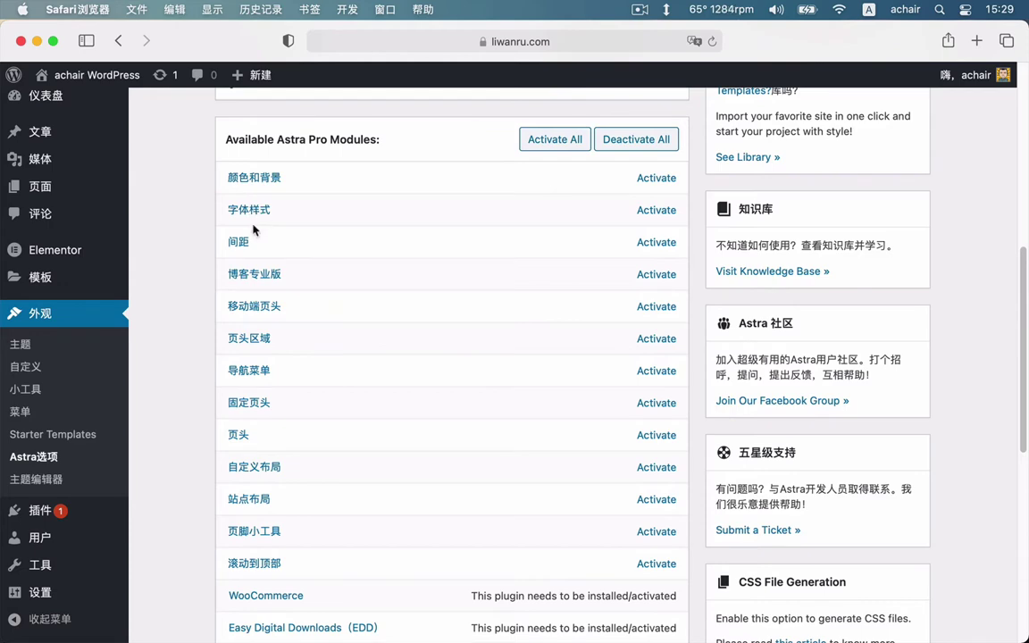
scroll(652, 265, up, 10)
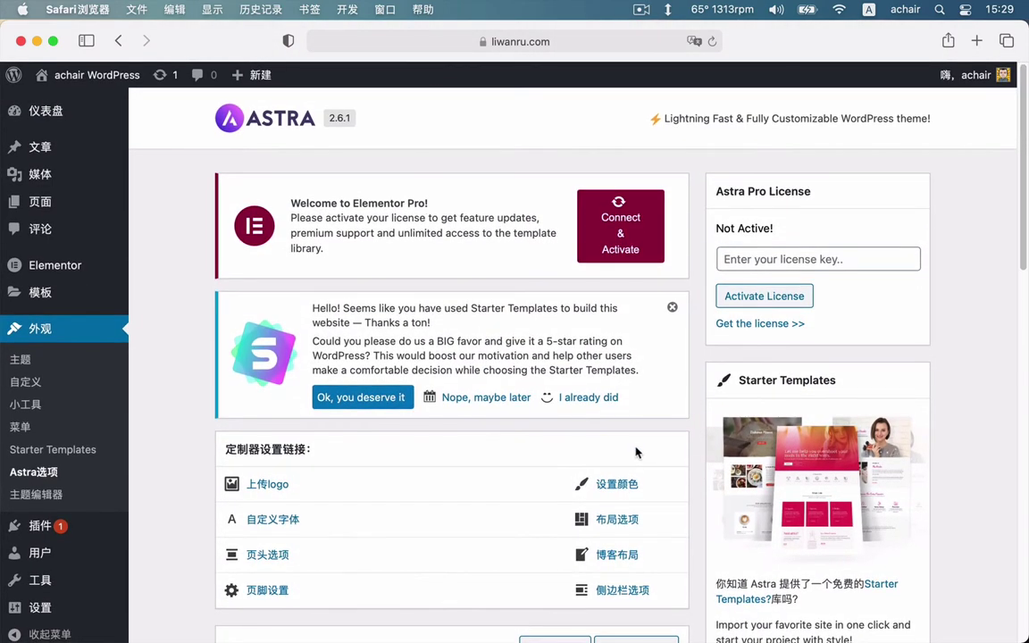
click(777, 258)
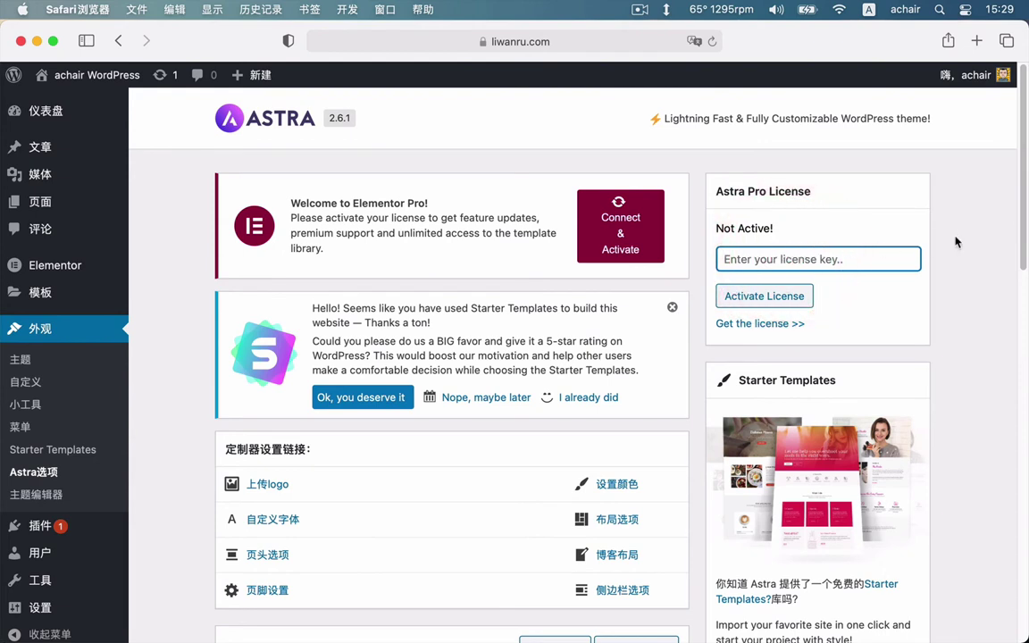
click(859, 214)
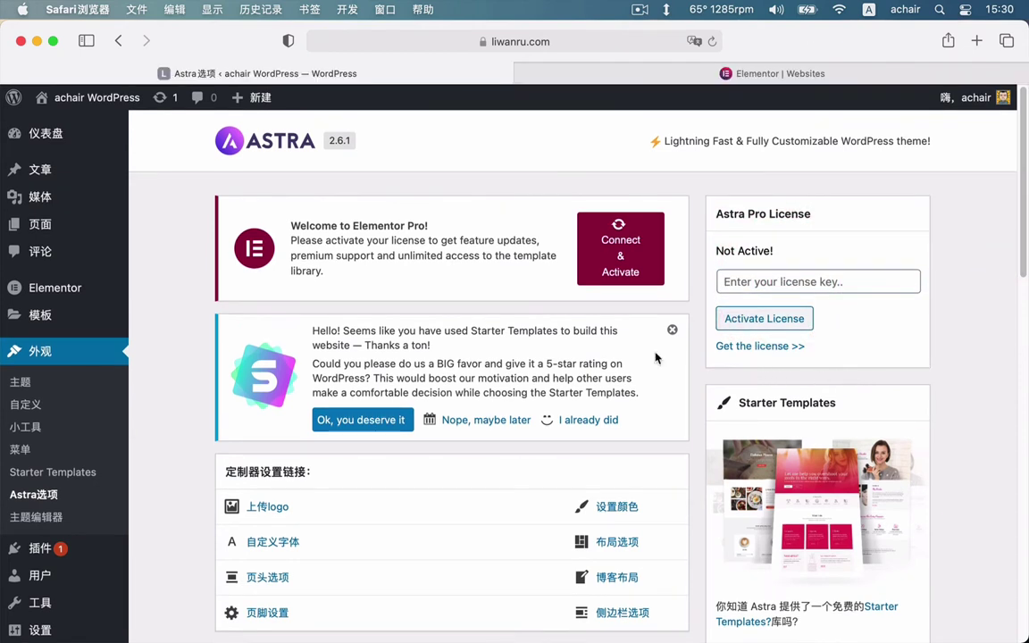
Open the installed plugins list and examine the activation notices for Elementor Pro and Astra Pro
mouse_move(93, 544)
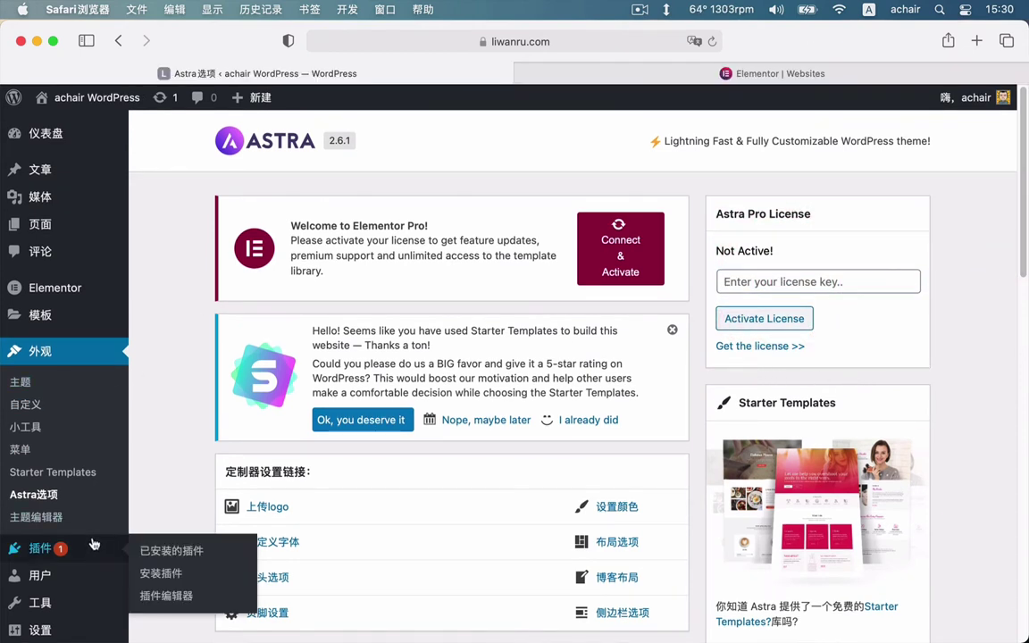
click(54, 551)
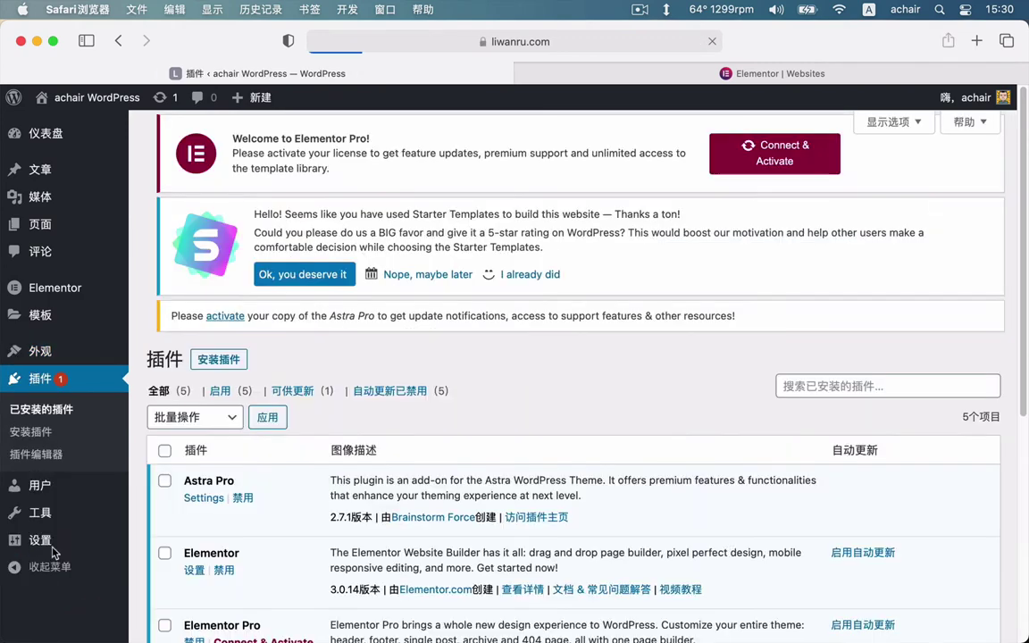
mouse_move(52, 553)
scroll(52, 552, down, 1)
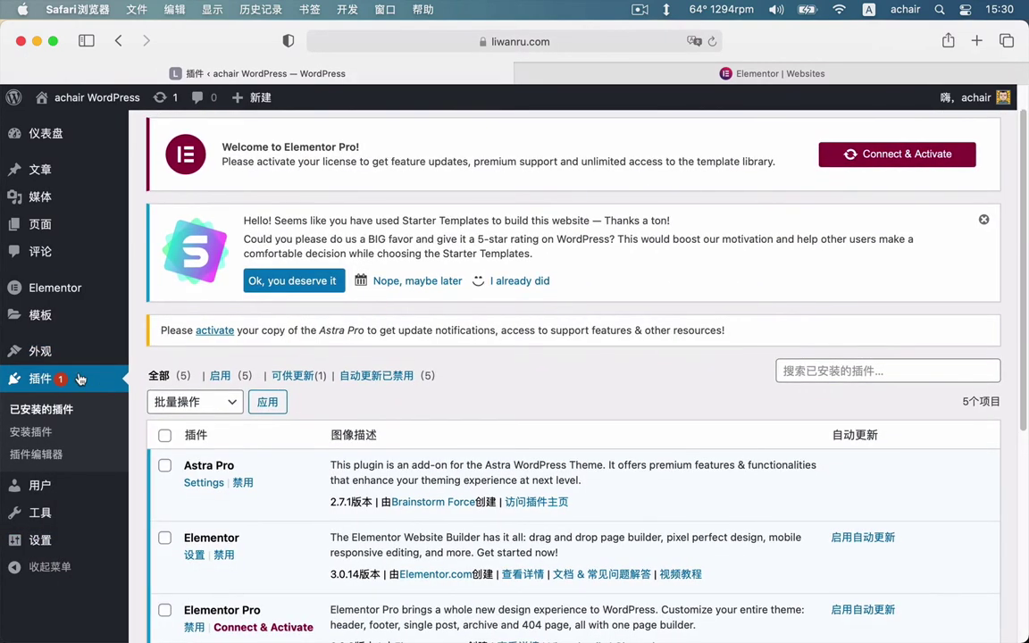
scroll(749, 222, up, 1)
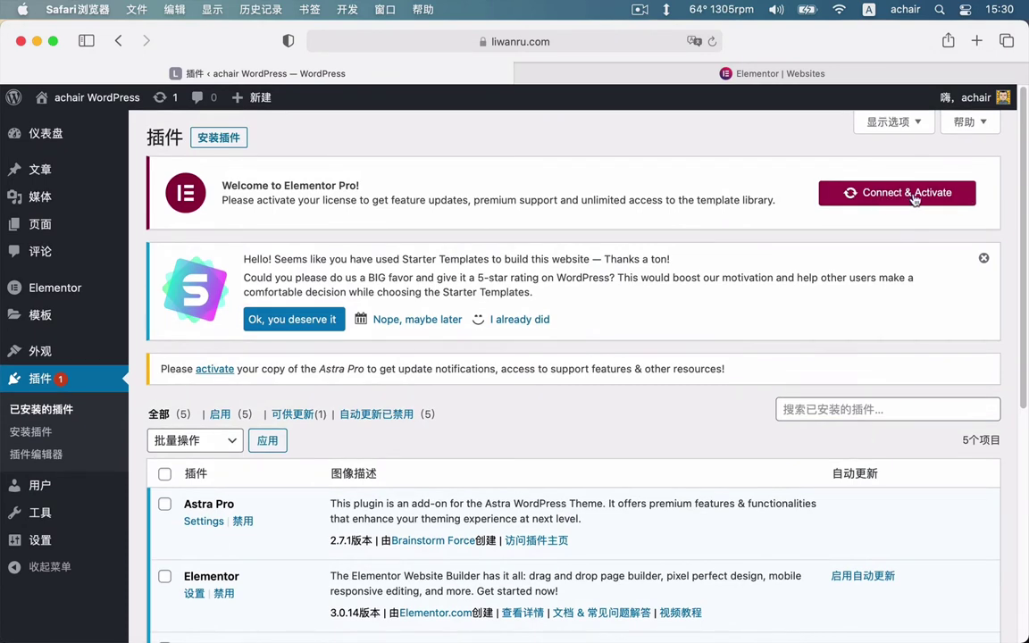
scroll(374, 435, down, 1)
Open Elementor's License settings and connect and activate the Elementor Pro Expert license for this site
mouse_move(62, 297)
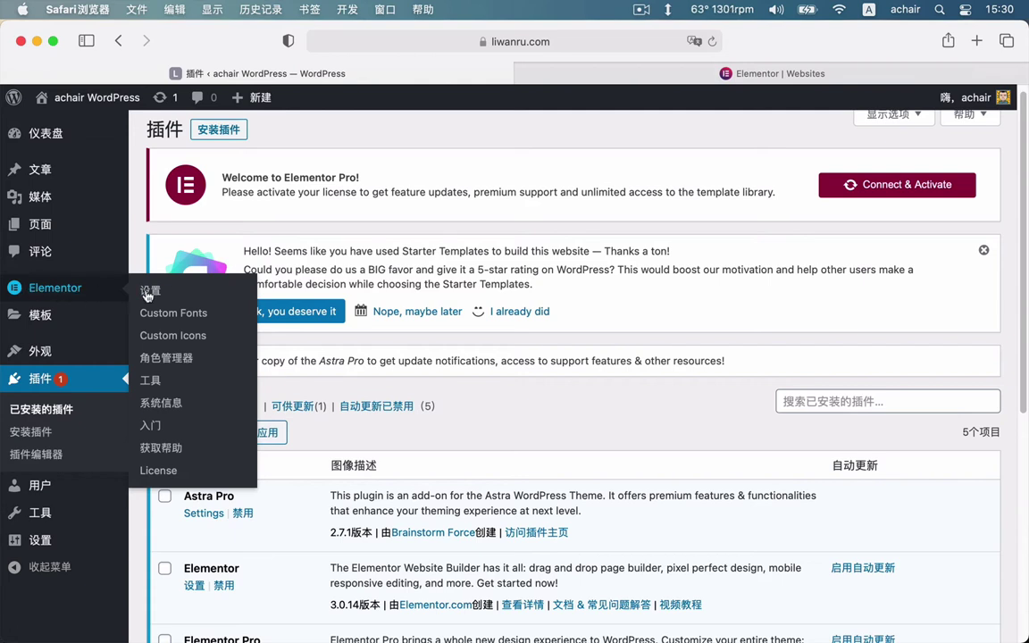
click(157, 471)
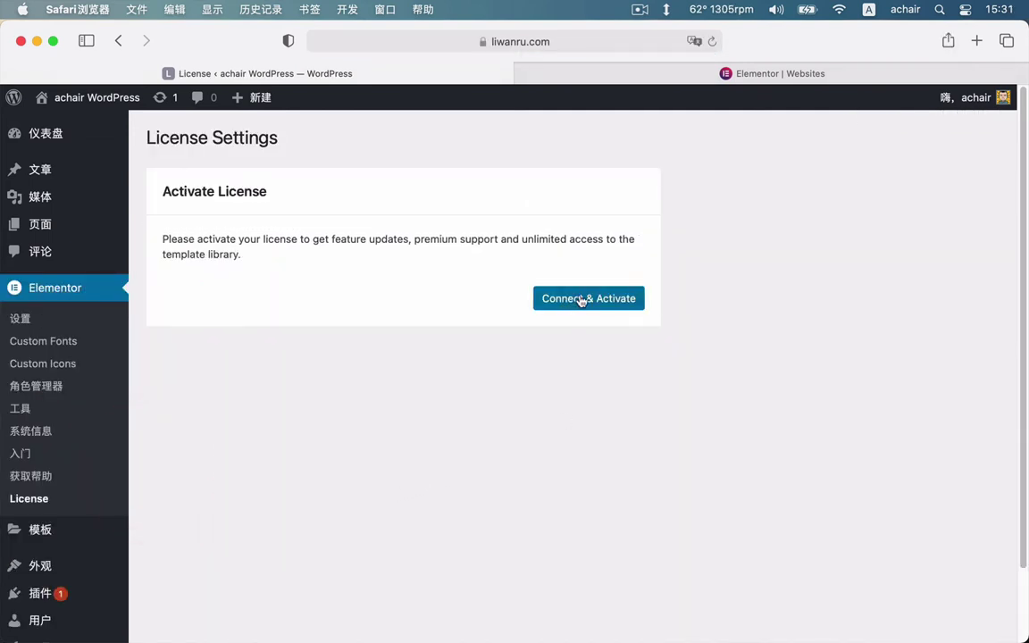
click(581, 300)
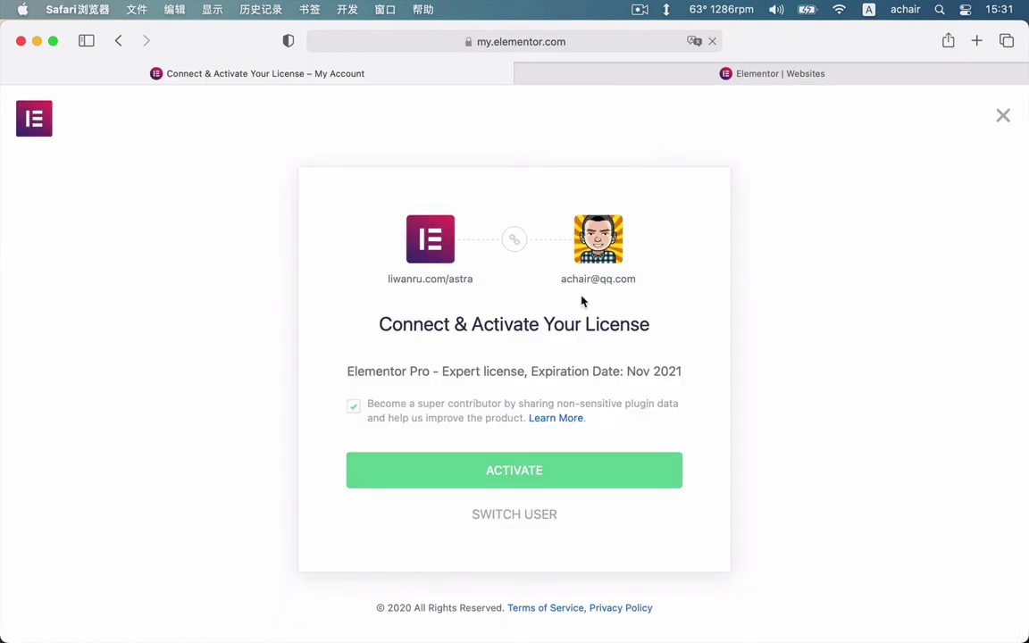
click(533, 470)
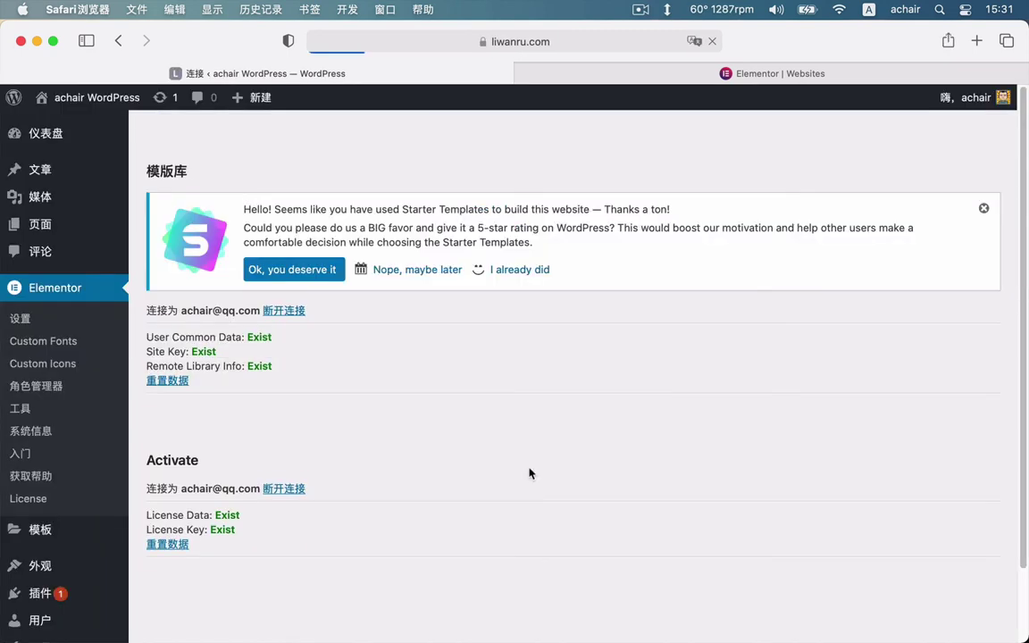
Dismiss the Starter Templates rating notice and close the extra Elementor Websites browser tab
click(508, 380)
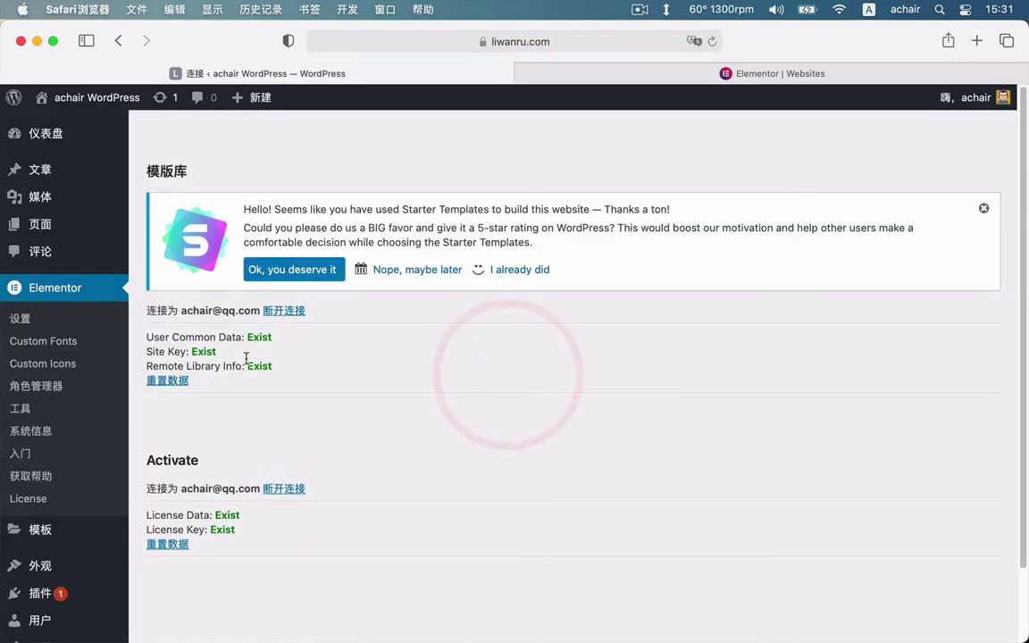
click(983, 208)
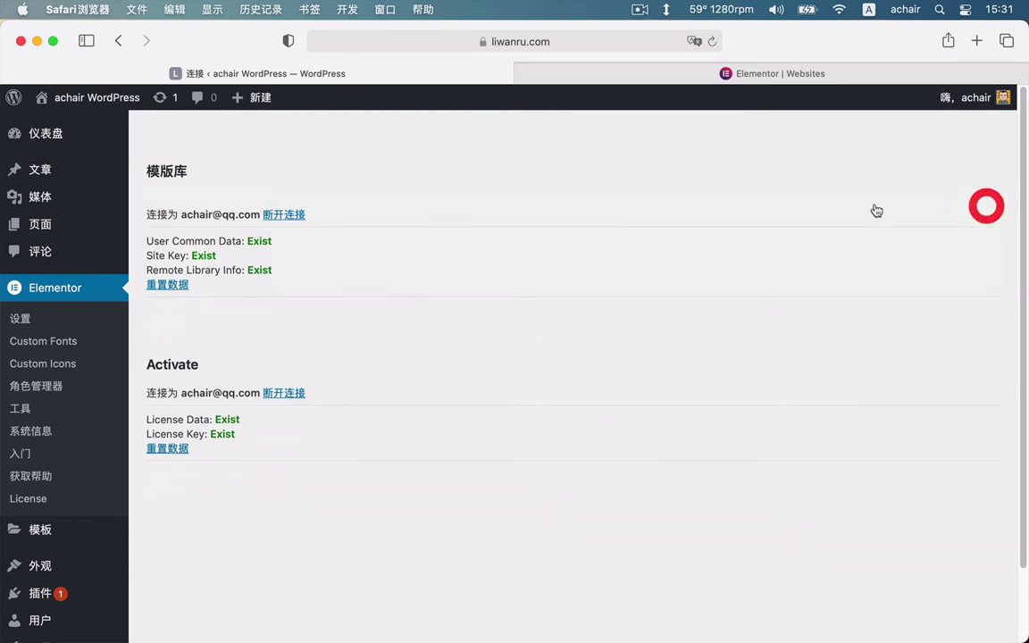
click(524, 73)
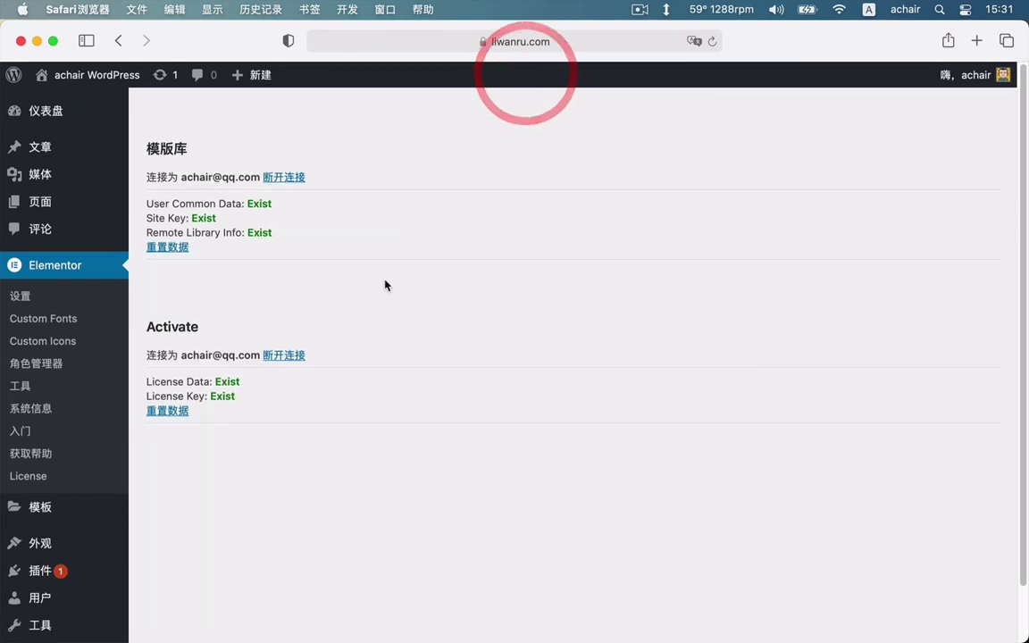
Create another new page from the page list and open it in the Elementor editor
click(40, 204)
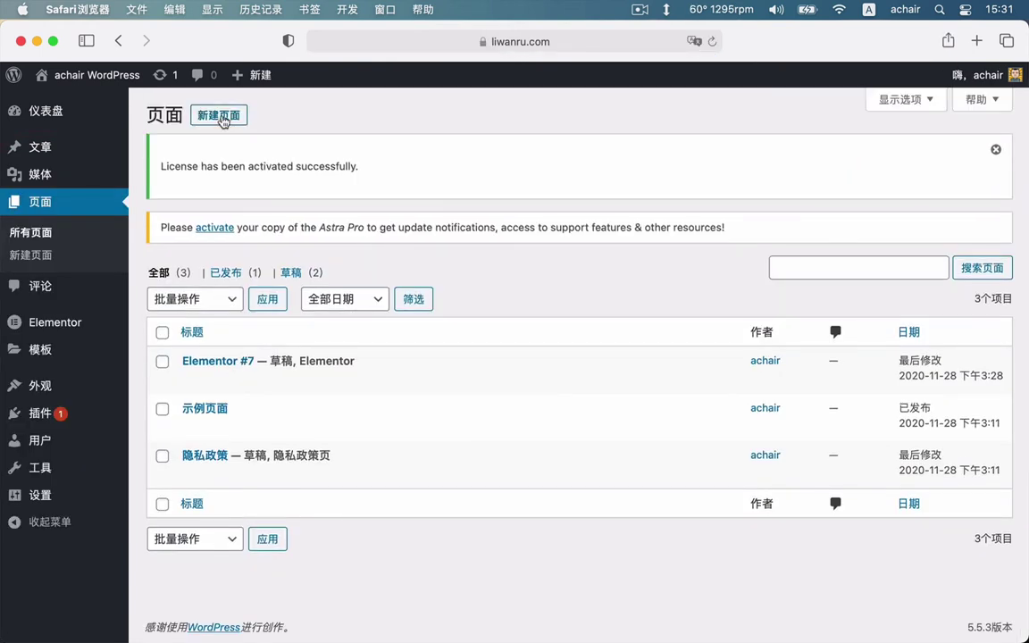
click(222, 118)
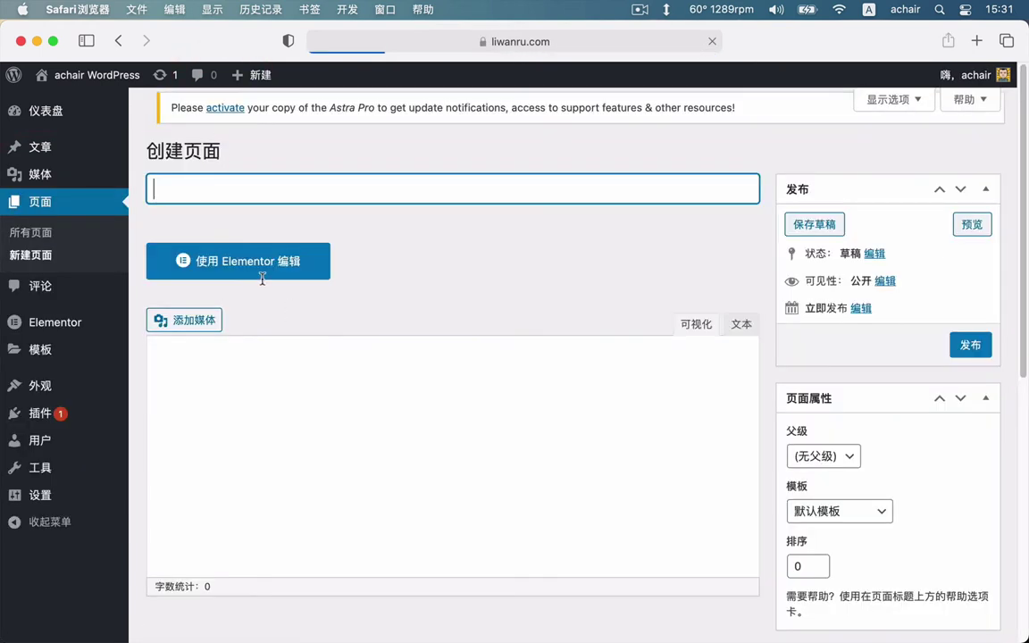
click(260, 259)
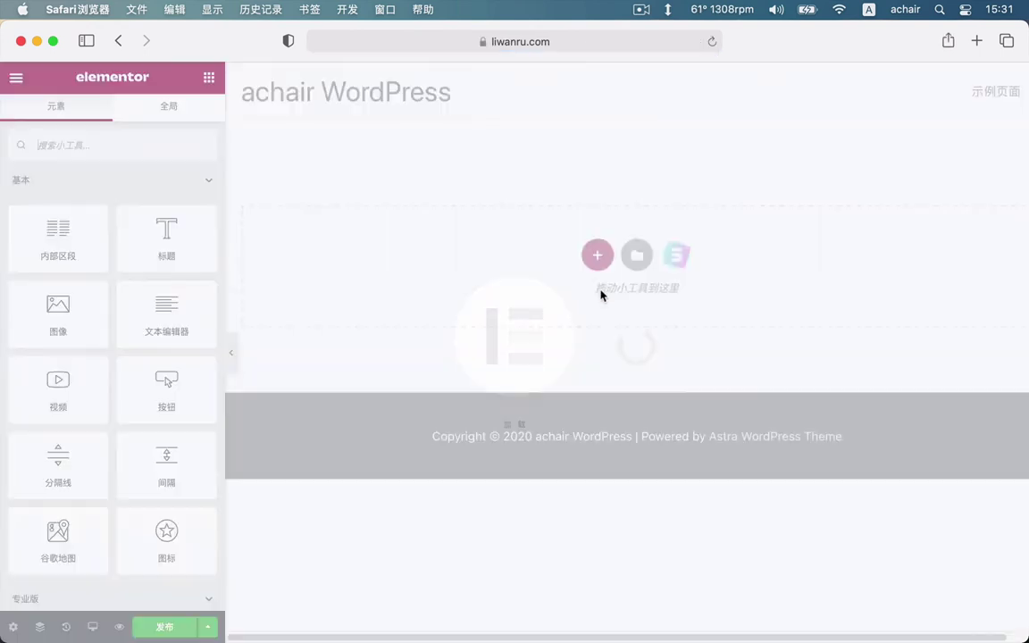
Collapse the 基本 widget category and add a Posts widget from 专业版 to the empty page
click(188, 177)
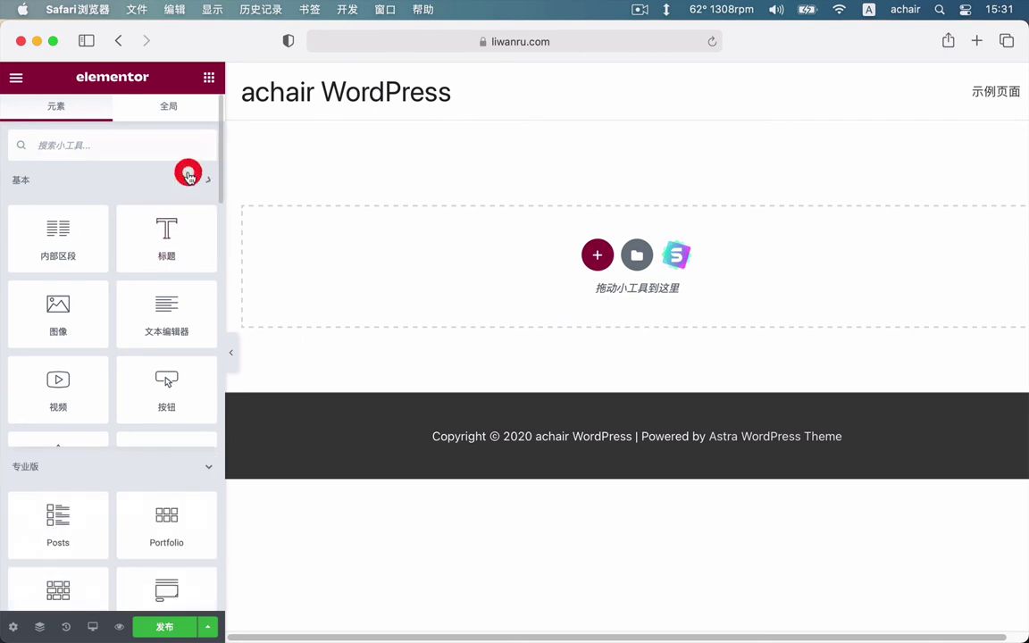
drag(81, 286, 523, 261)
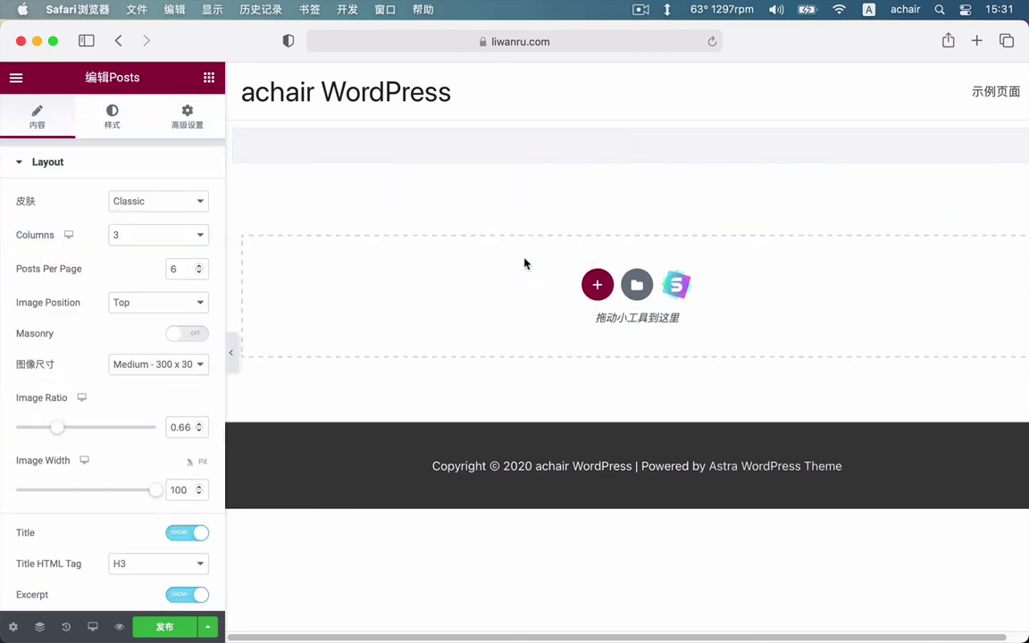
click(366, 174)
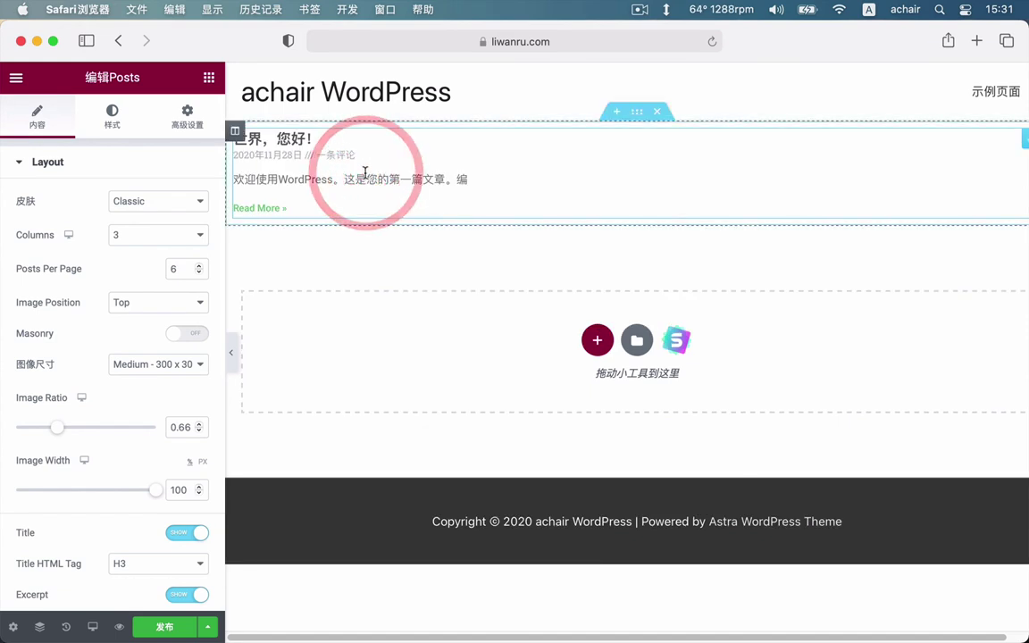
Look through the Posts widget's style and advanced settings and turn on Scrolling Effects under 动作效果
click(112, 120)
click(187, 116)
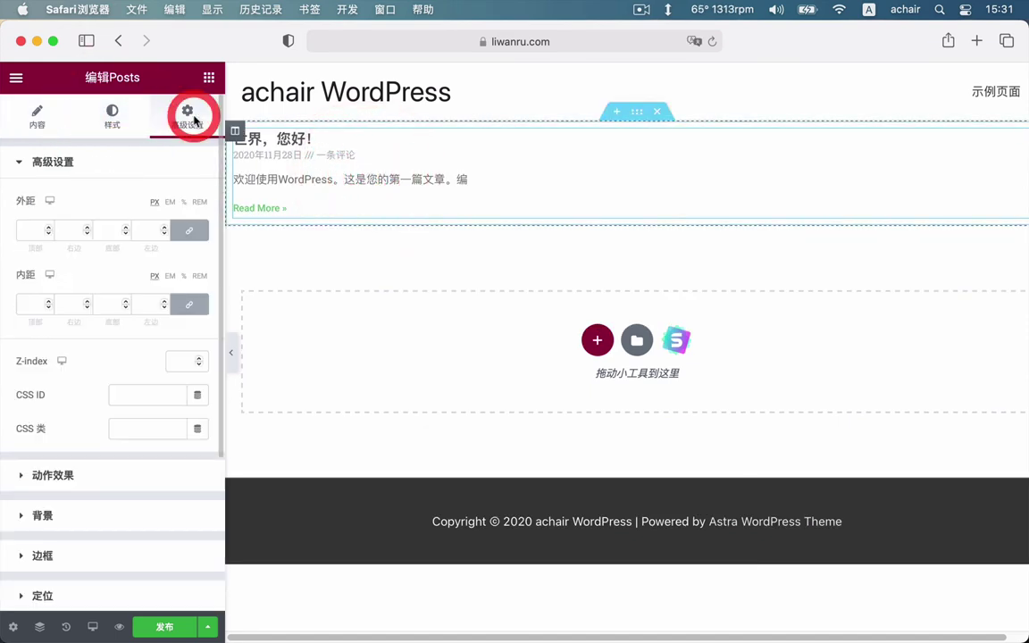
scroll(137, 469, down, 3)
click(112, 419)
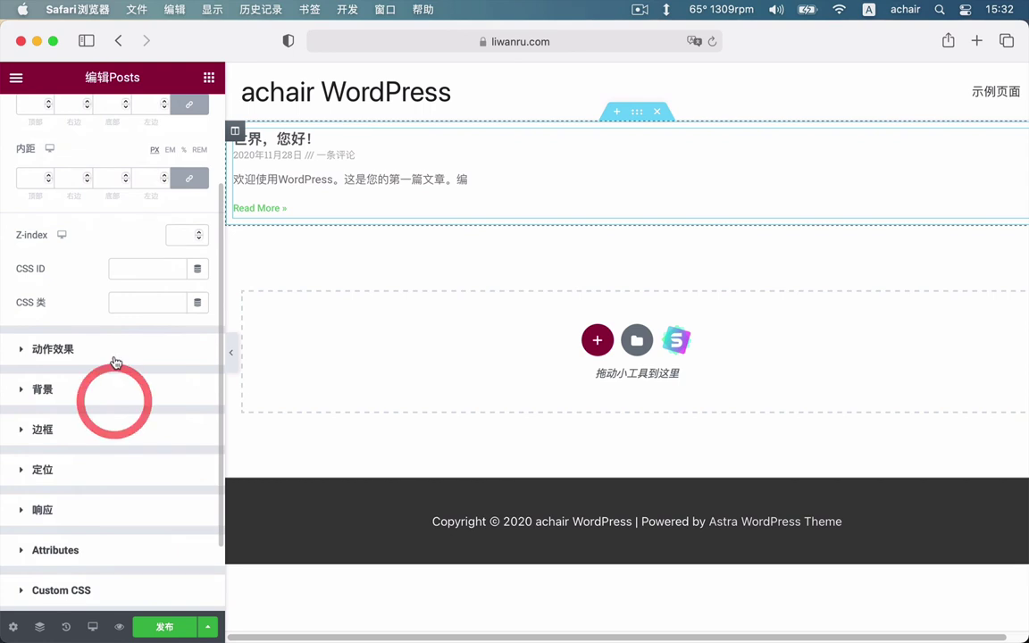
click(98, 203)
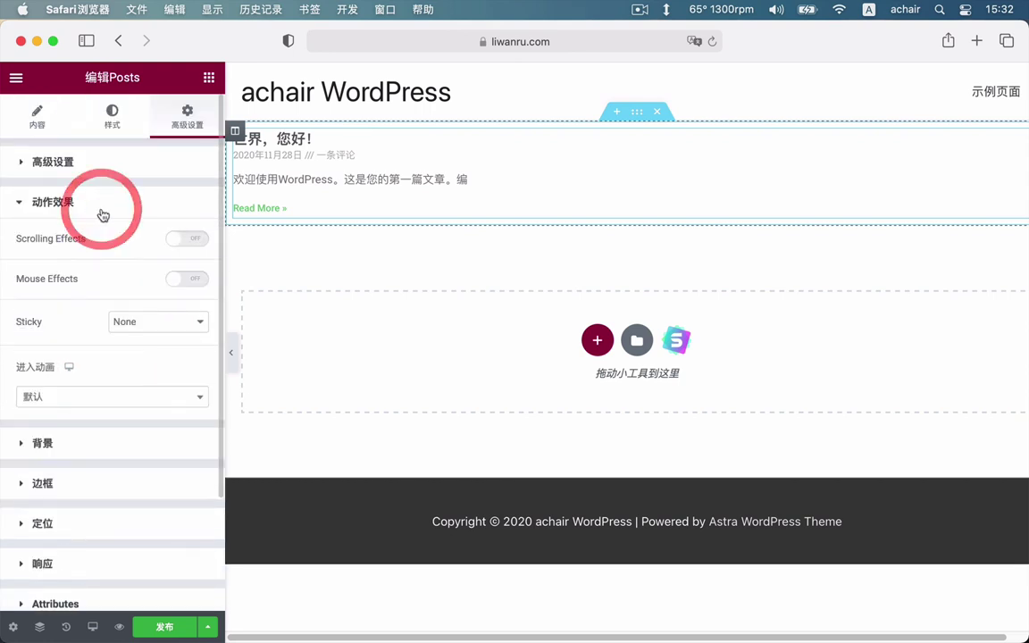
scroll(170, 219, down, 2)
click(182, 185)
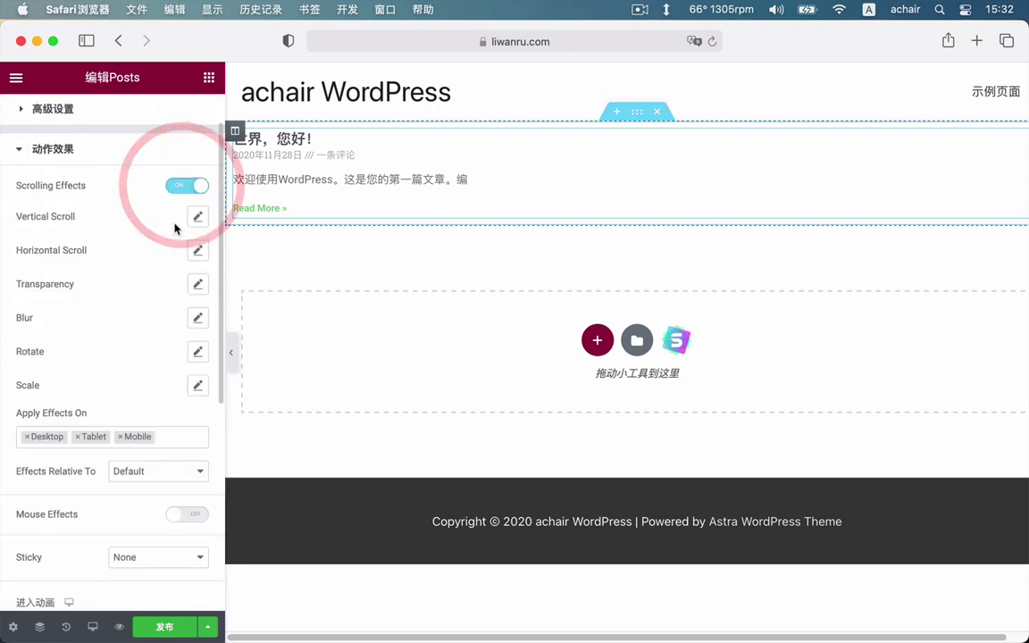
Exit the Elementor editor to the WordPress dashboard, leaving the page without saving its changes
click(16, 77)
click(84, 359)
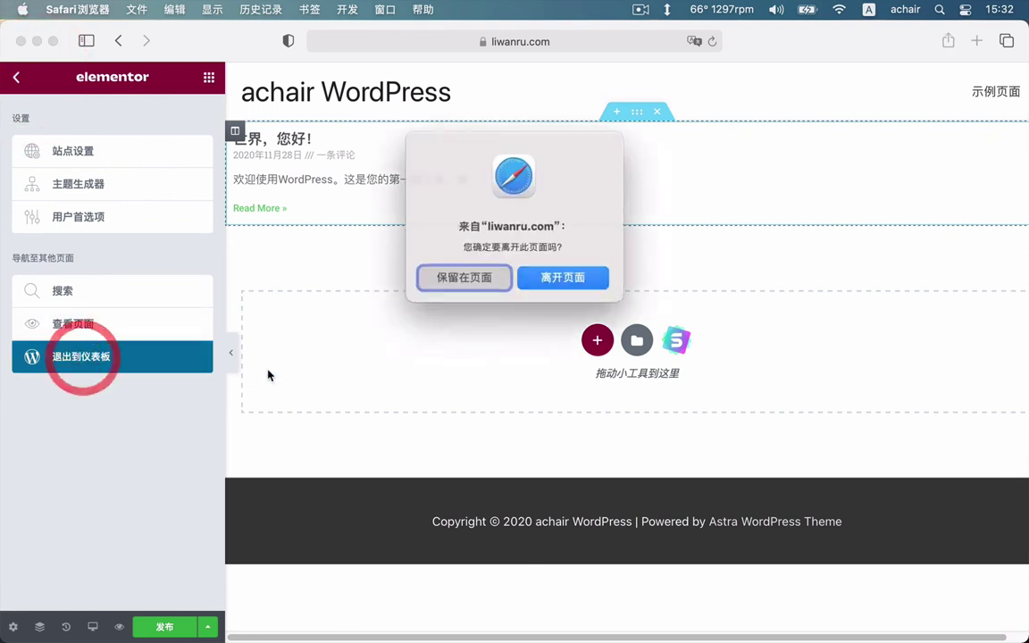
click(572, 274)
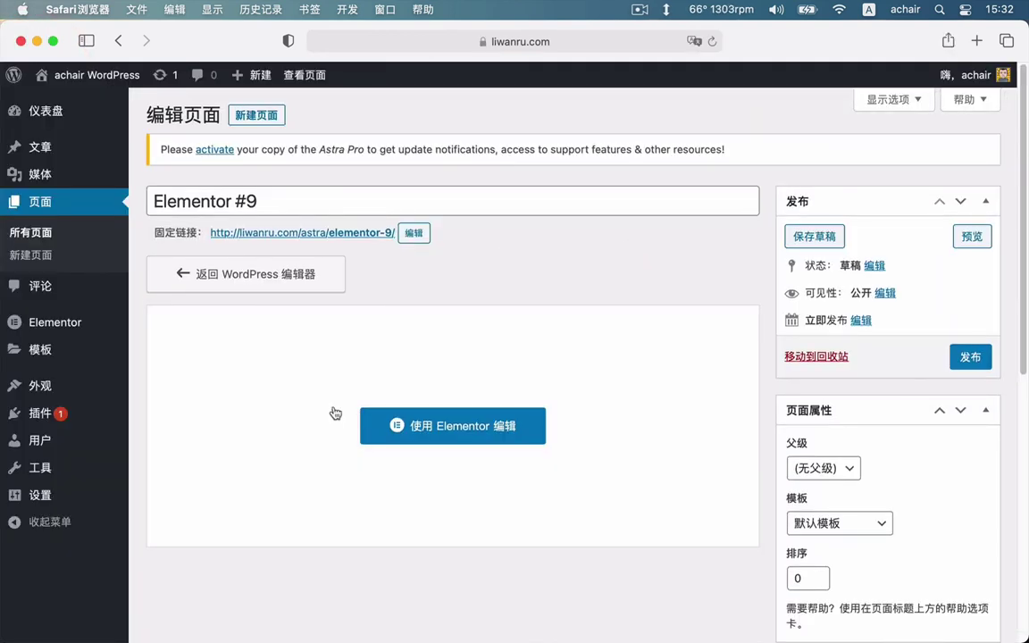
Open the Astra选项 page, enter the Astra Pro license key and activate the license
mouse_move(40, 387)
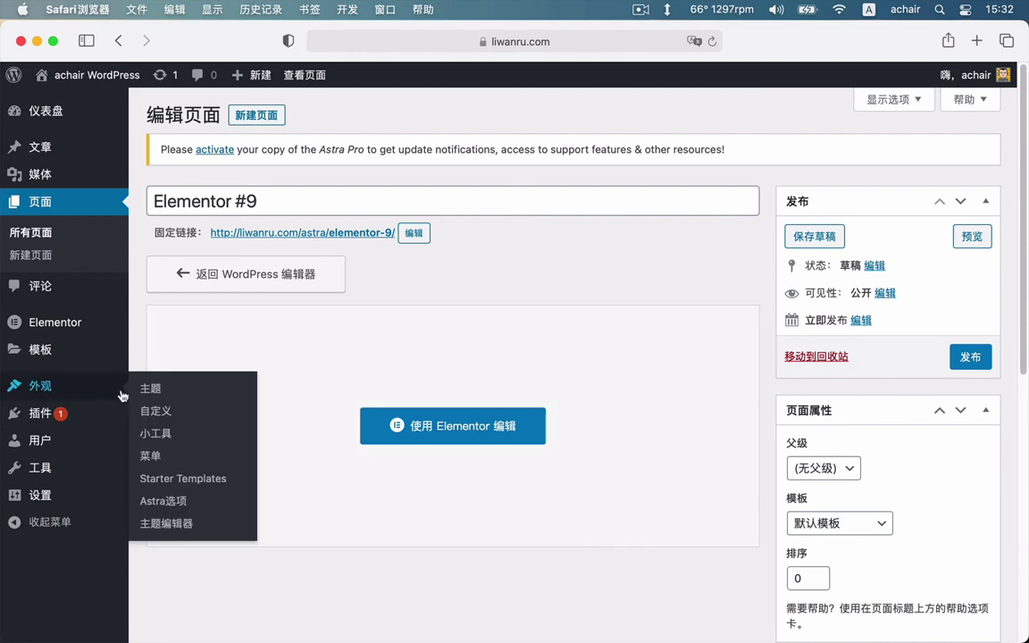
click(157, 500)
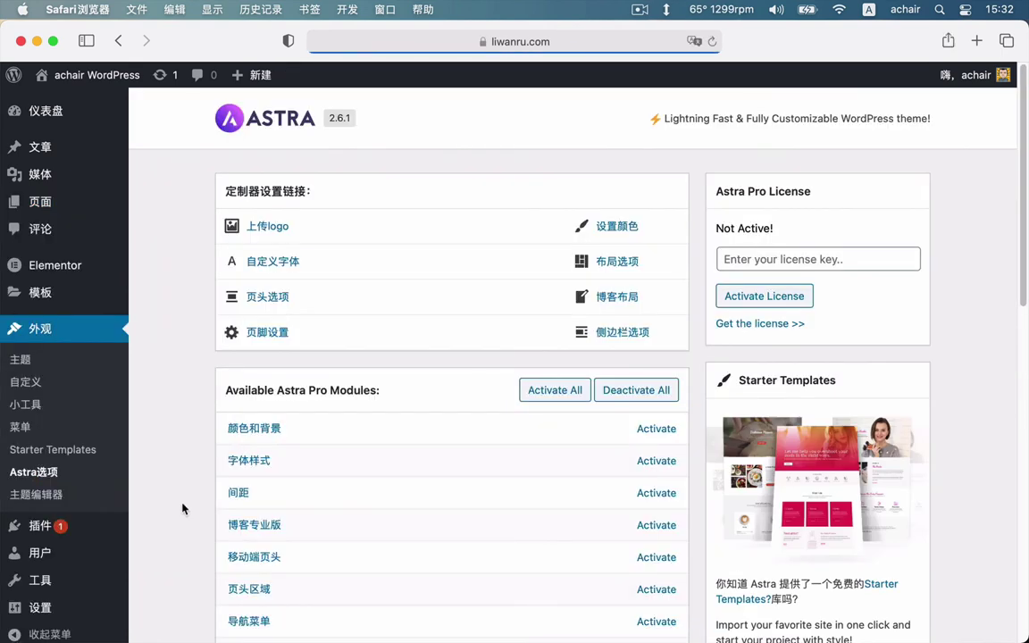
click(758, 254)
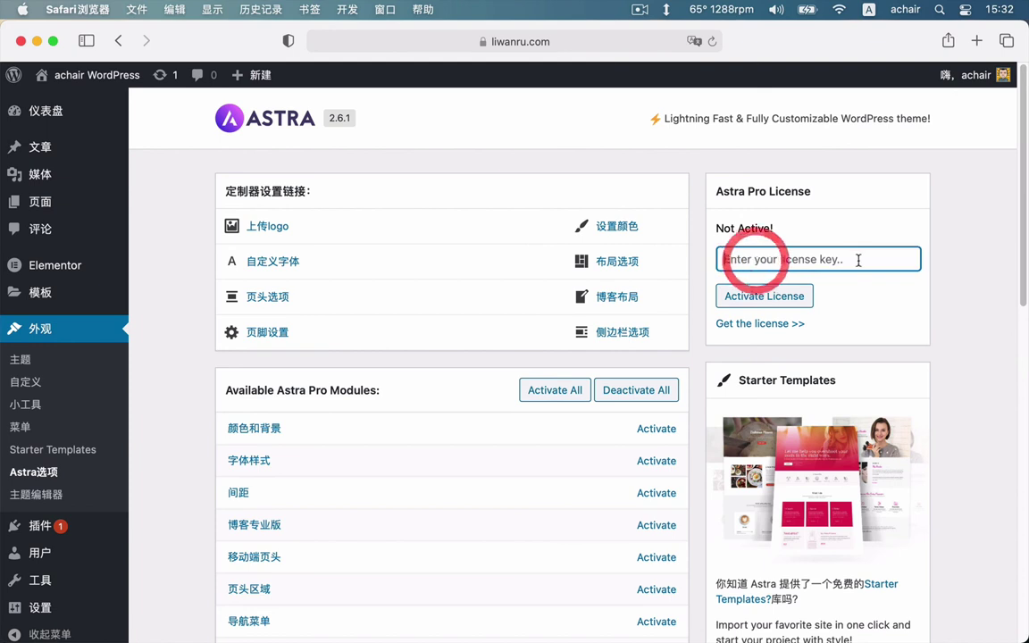
key(Return)
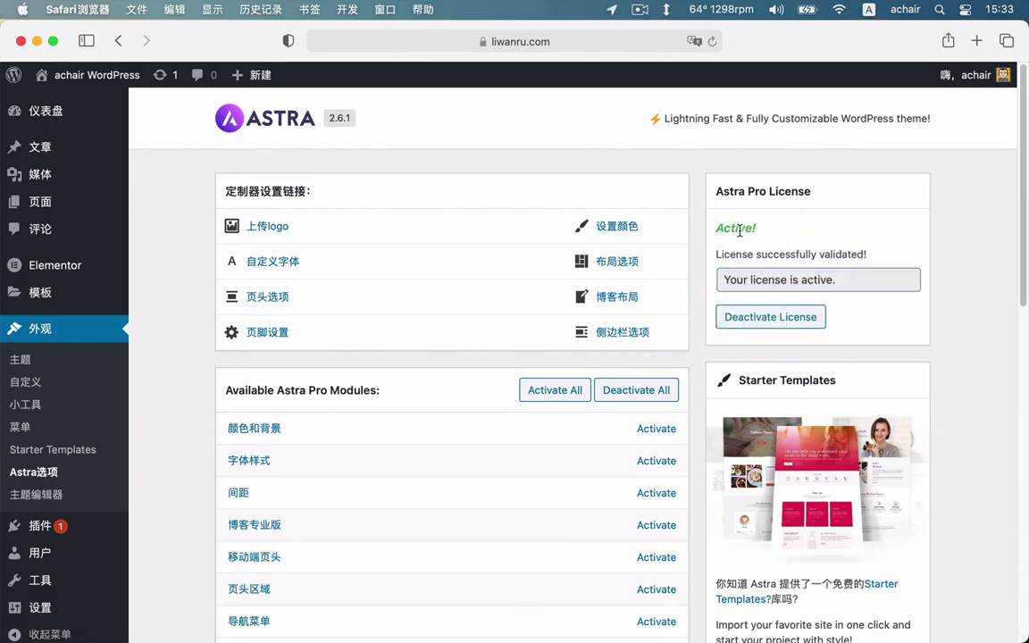
drag(757, 231, 760, 231)
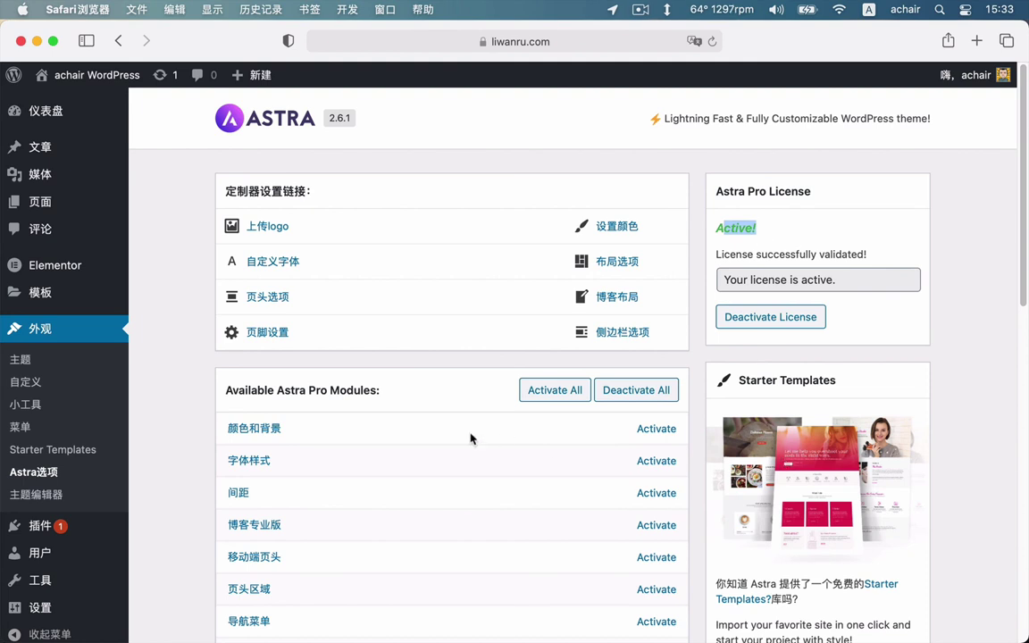
Activate the 颜色和背景 and 字体样式 modules in Available Astra Pro Modules and look over the remaining modules
scroll(471, 437, down, 2)
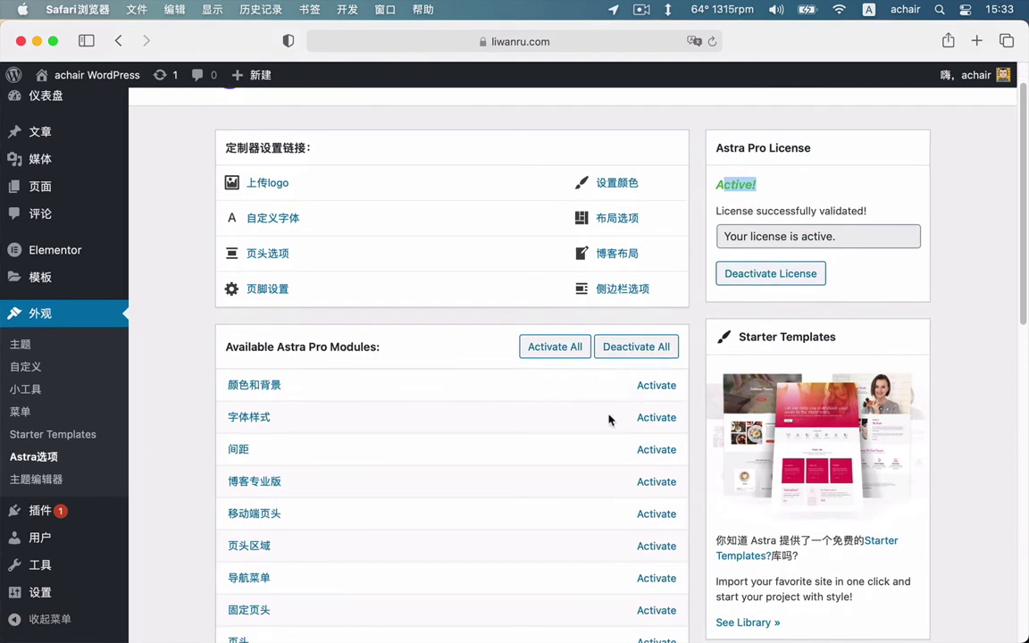
click(656, 385)
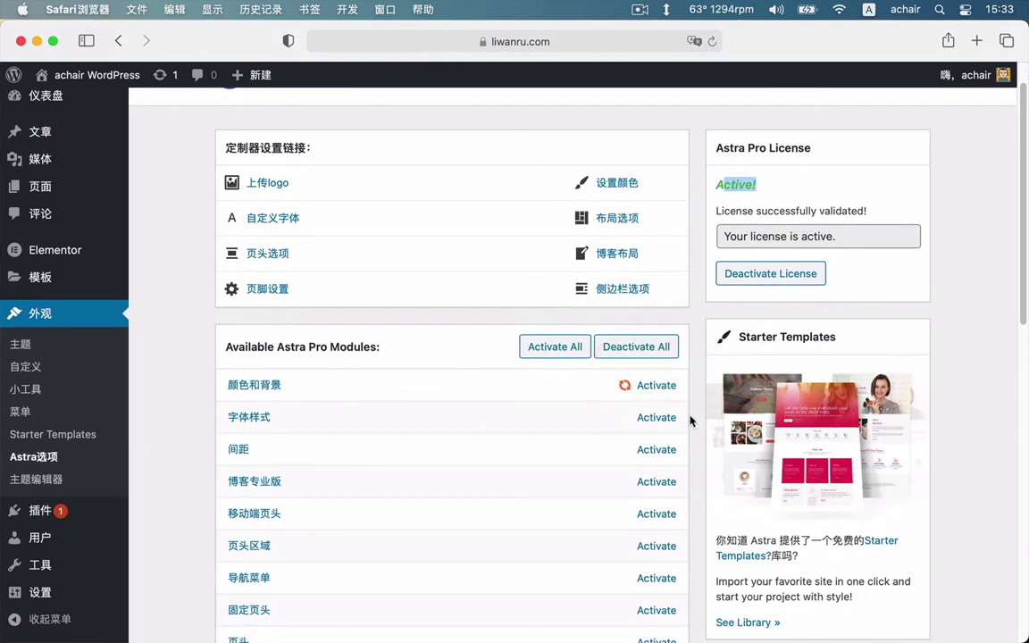
click(666, 418)
click(974, 305)
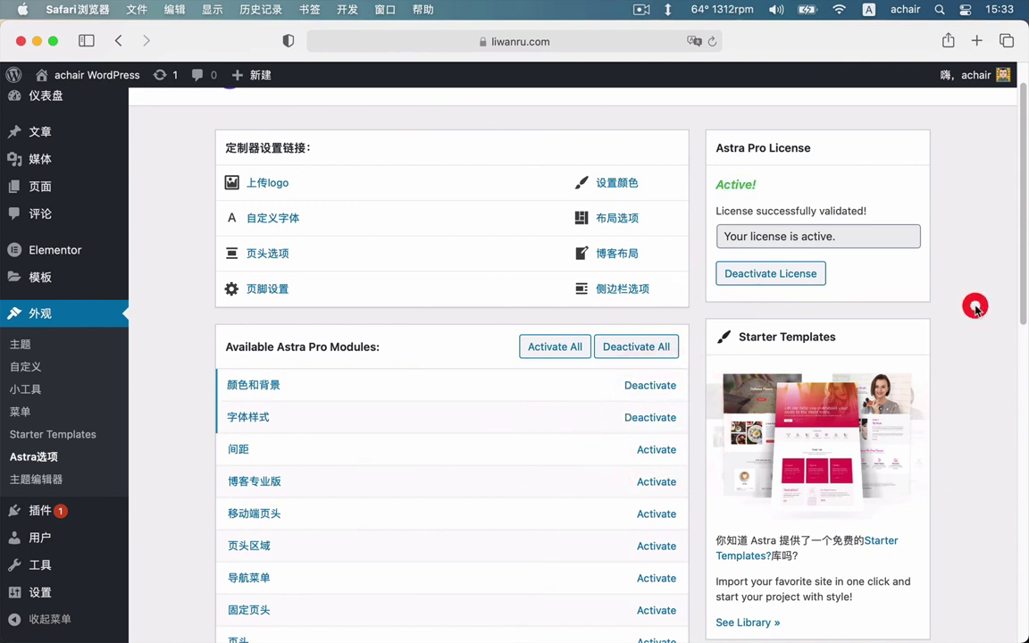
click(974, 308)
scroll(975, 311, down, 3)
scroll(808, 272, up, 1)
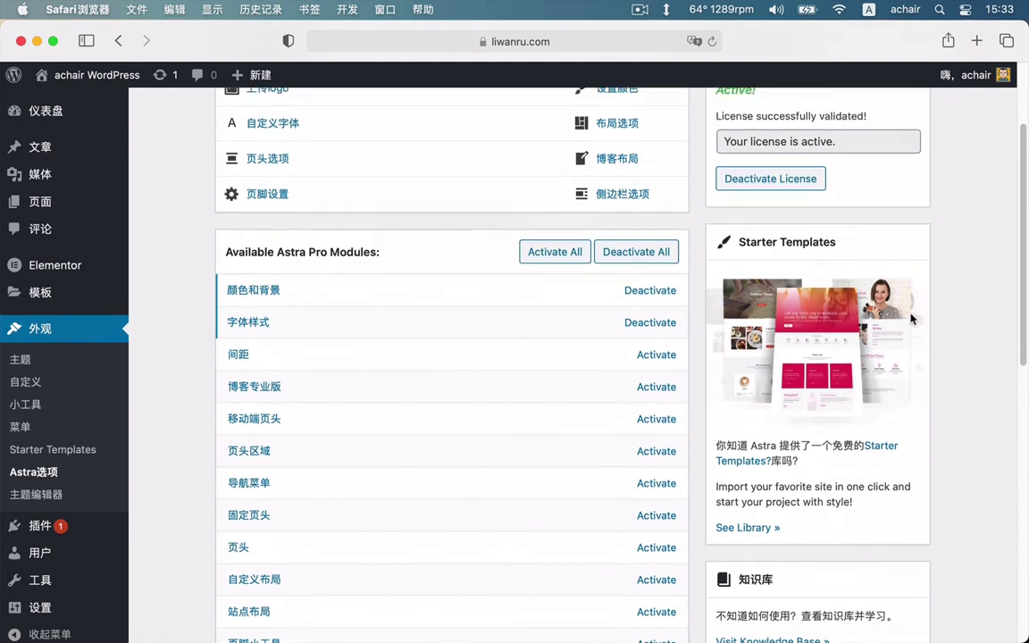